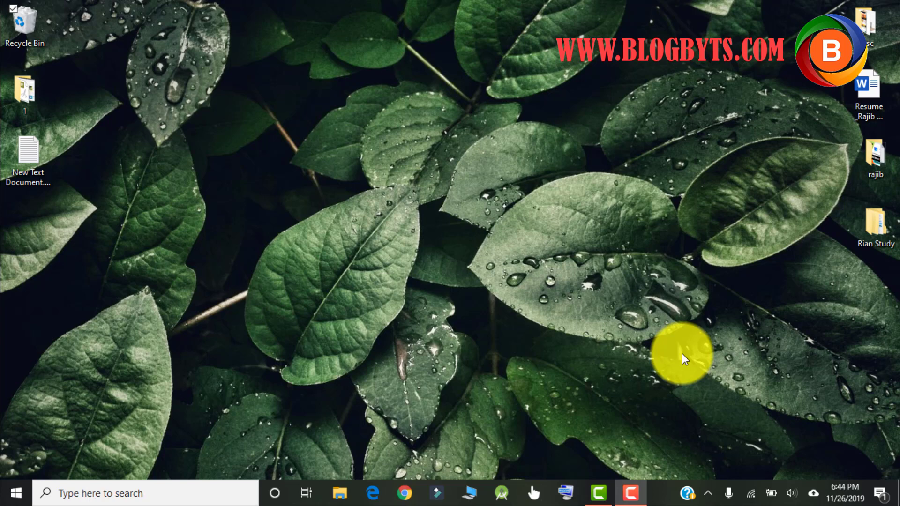
Launch Chrome from the Windows taskbar to get a new blank tab.
{"action": "left_click", "coordinate": [406, 495]}
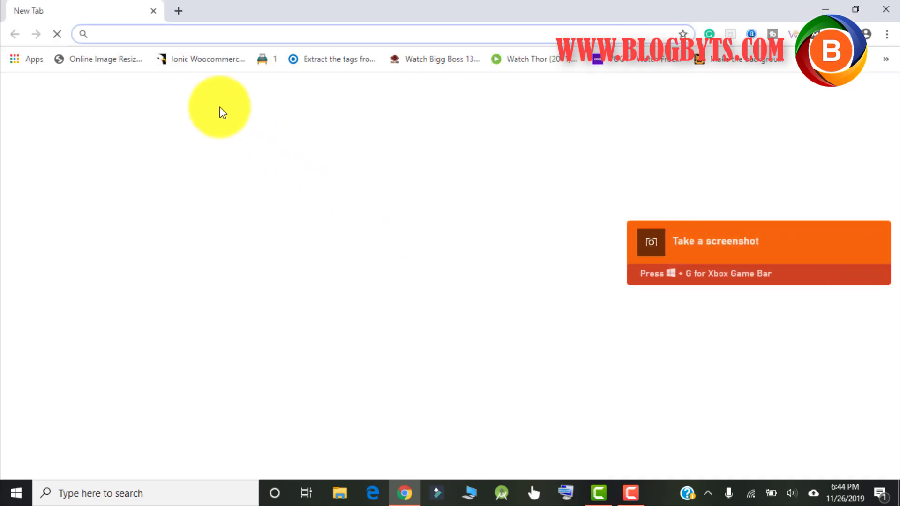
Go to google.com and search for 'how to cook chicken'.
{"action": "type", "text": "google.com"}
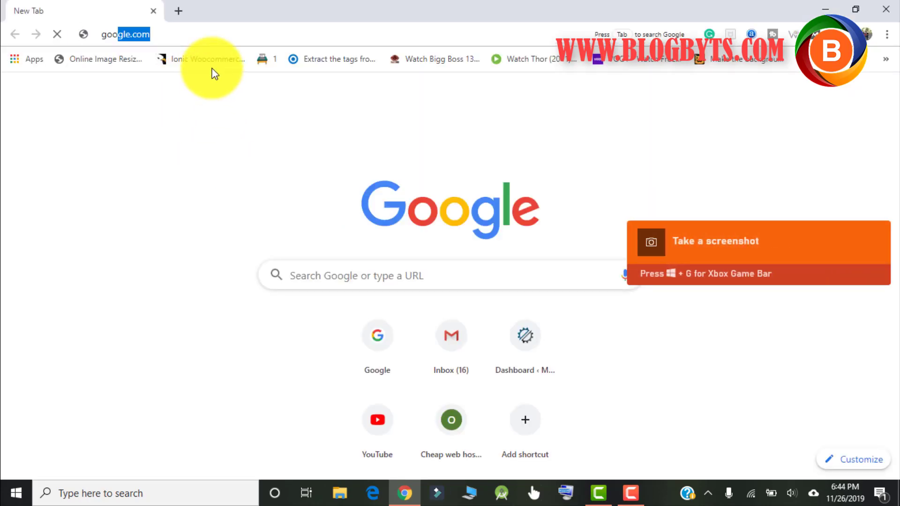
{"action": "key", "text": "Return"}
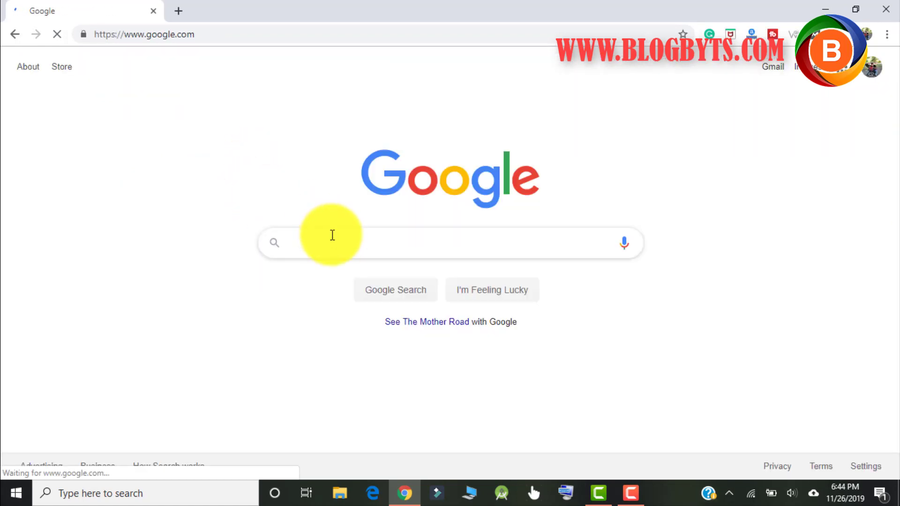
{"action": "type", "text": "h"}
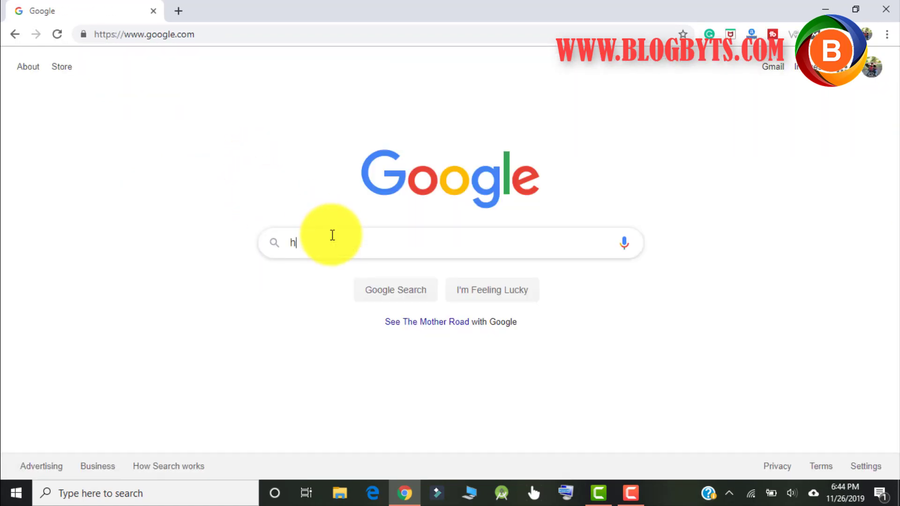
{"action": "type", "text": "ow to cook c"}
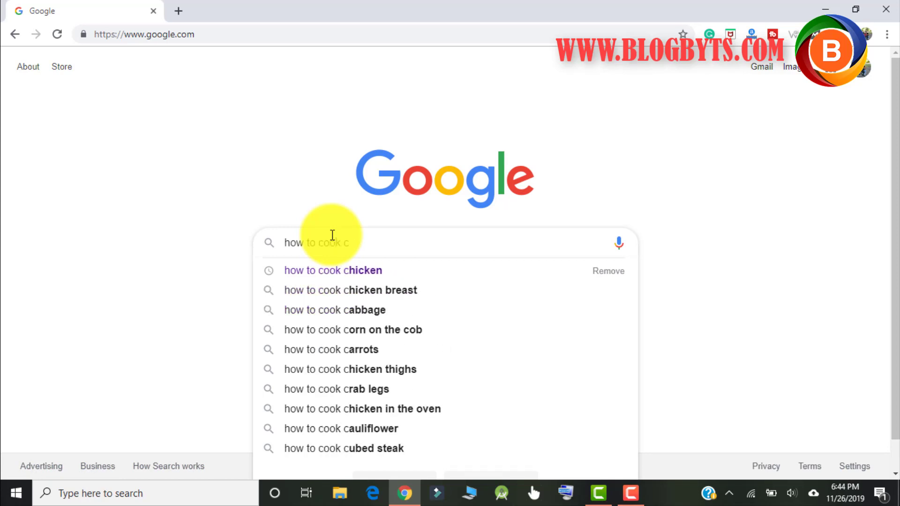
{"action": "type", "text": "hicken"}
{"action": "key", "text": "Return"}
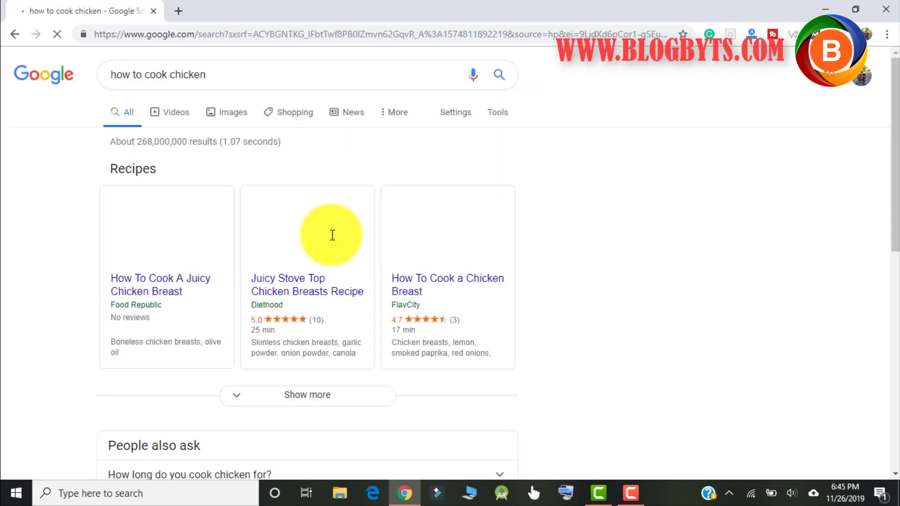
{"action": "scroll", "coordinate": [333, 247], "scroll_direction": "down", "scroll_amount": 2}
{"action": "scroll", "coordinate": [334, 246], "scroll_direction": "down", "scroll_amount": 10}
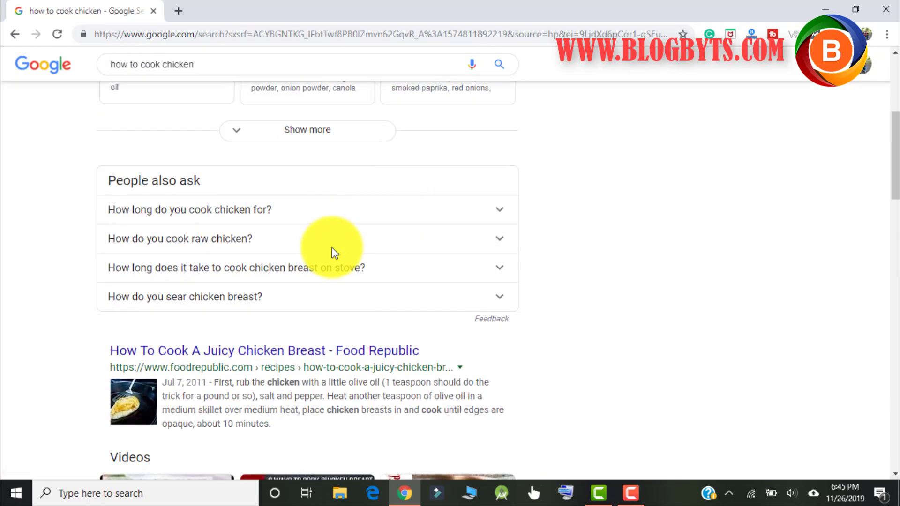
{"action": "scroll", "coordinate": [639, 291], "scroll_direction": "down", "scroll_amount": 4}
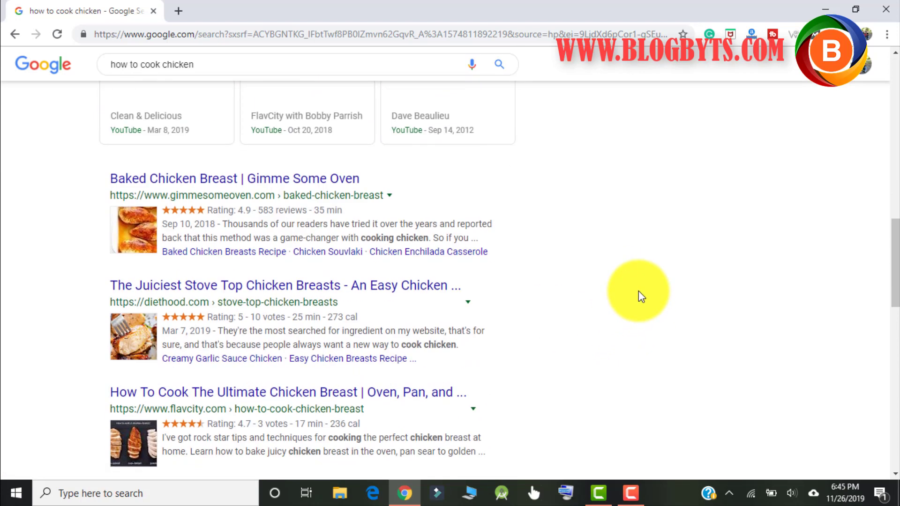
{"action": "scroll", "coordinate": [642, 296], "scroll_direction": "up", "scroll_amount": 1}
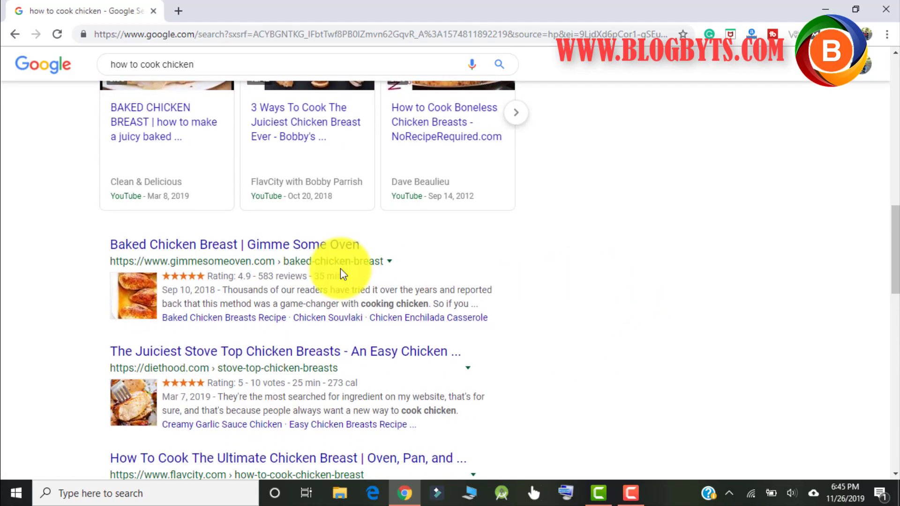
{"action": "scroll", "coordinate": [555, 257], "scroll_direction": "down", "scroll_amount": 1}
{"action": "scroll", "coordinate": [554, 256], "scroll_direction": "down", "scroll_amount": 3}
{"action": "scroll", "coordinate": [553, 251], "scroll_direction": "up", "scroll_amount": 2}
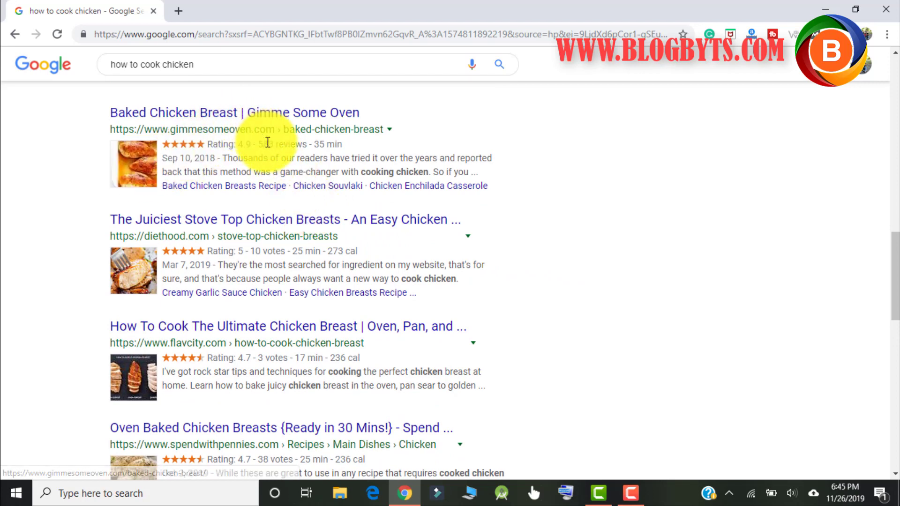
{"action": "left_click_drag", "start_coordinate": [316, 144], "coordinate": [352, 144]}
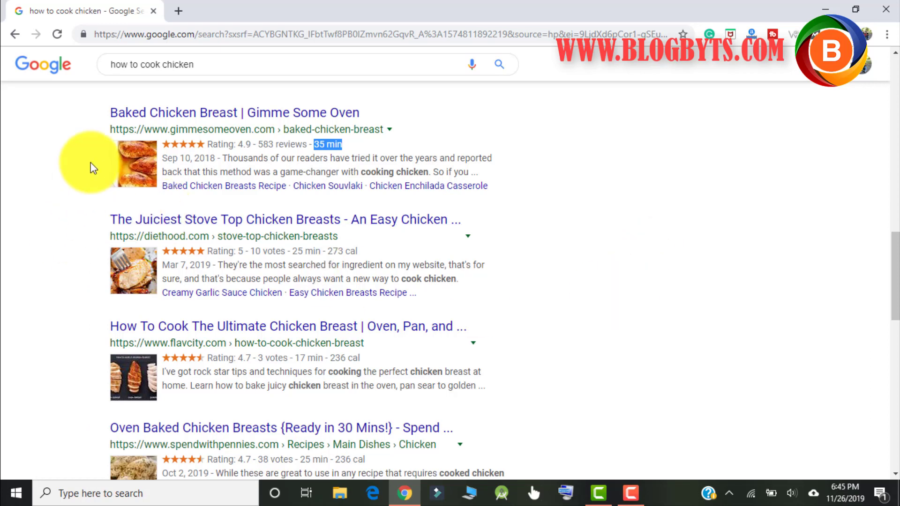
{"action": "left_click", "coordinate": [105, 112]}
{"action": "left_click_drag", "start_coordinate": [105, 113], "coordinate": [361, 120]}
{"action": "left_click", "coordinate": [609, 220]}
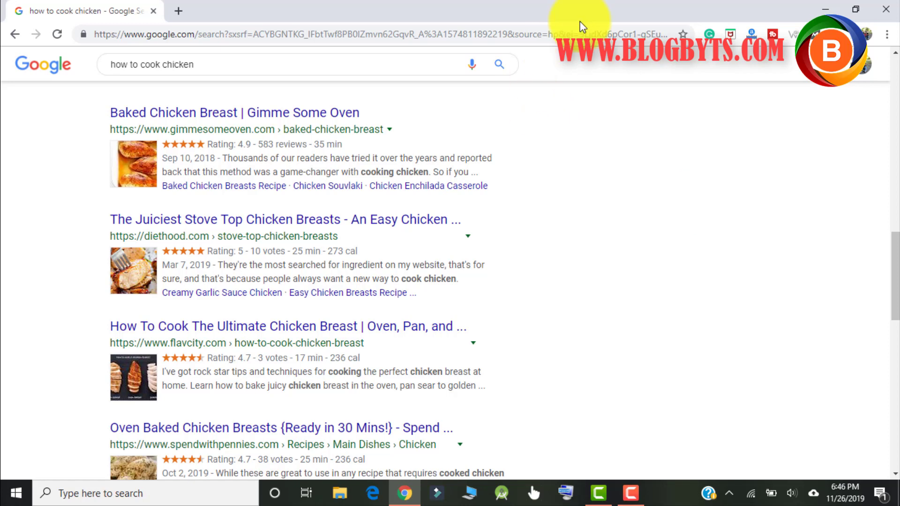
In a new tab, load the beta1.riand.website/wp-admin login page.
{"action": "left_click", "coordinate": [178, 11]}
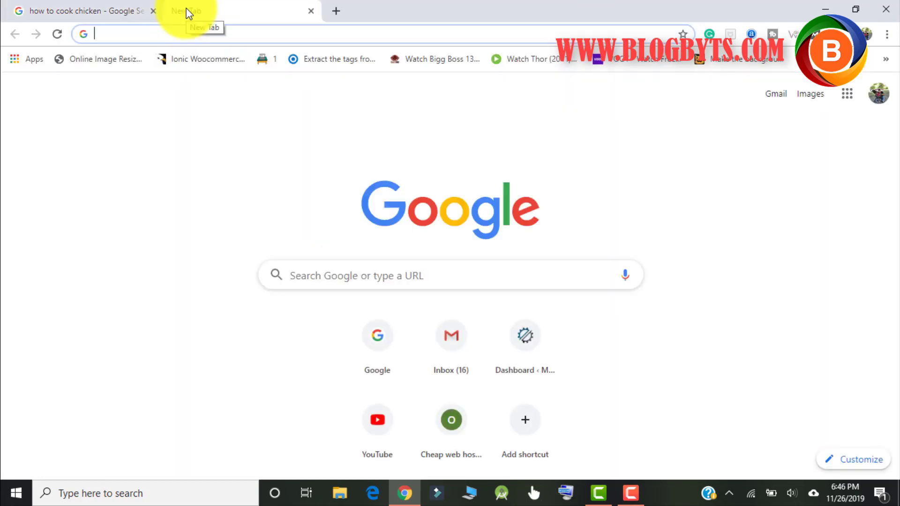
{"action": "type", "text": "beta"}
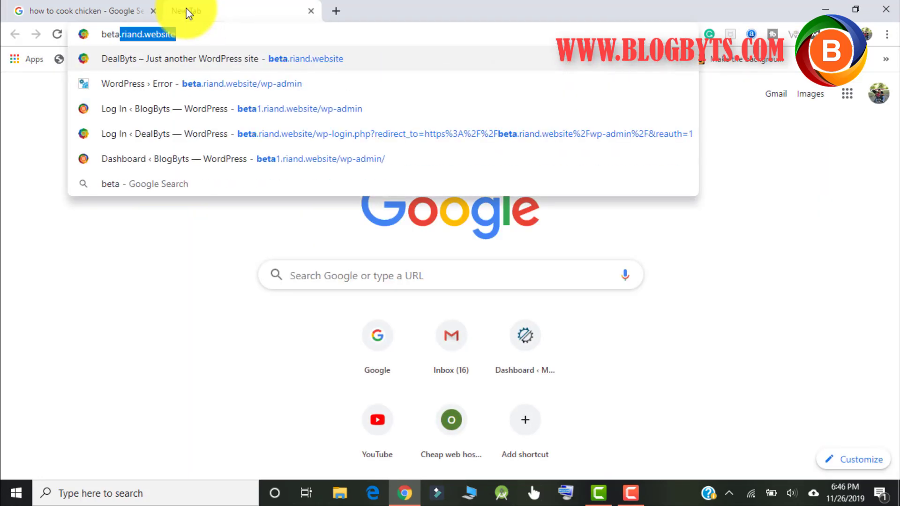
{"action": "type", "text": "1."}
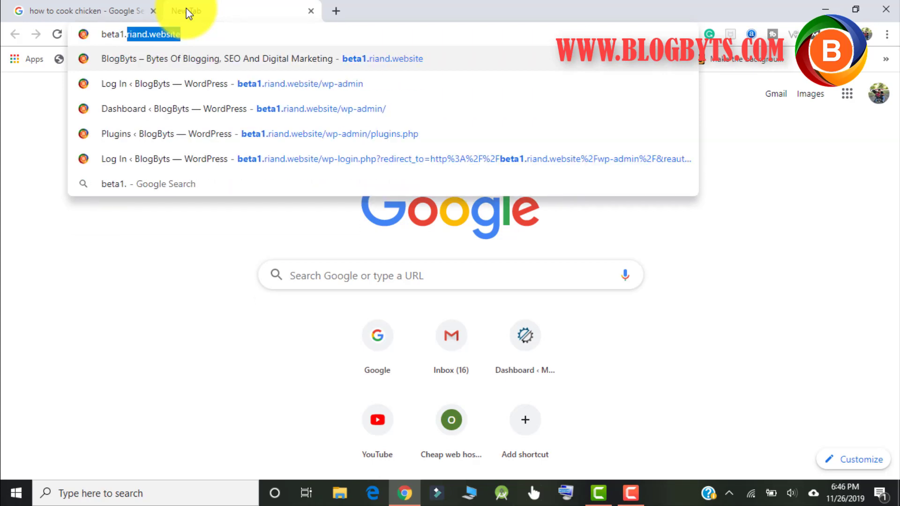
{"action": "key", "text": "Right"}
{"action": "type", "text": "/"}
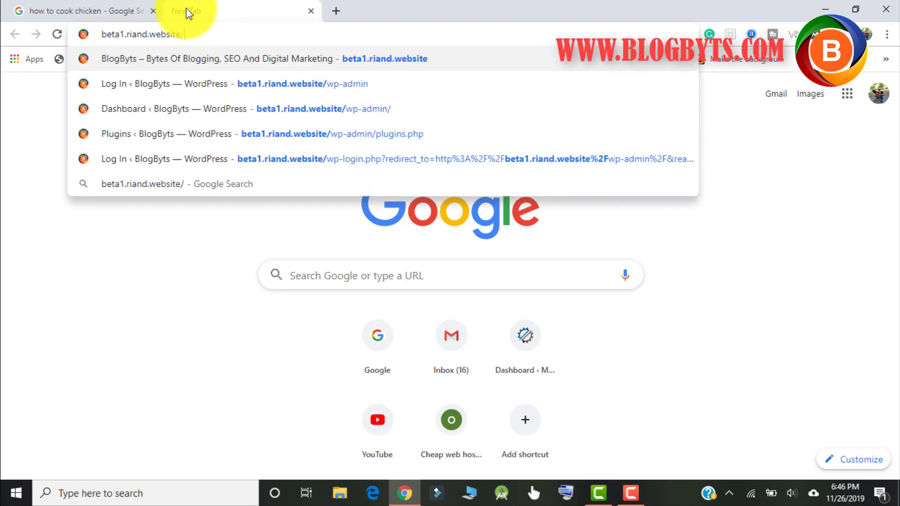
{"action": "type", "text": "wp-"}
{"action": "key", "text": "BackSpace"}
{"action": "type", "text": "p"}
{"action": "key", "text": "Return"}
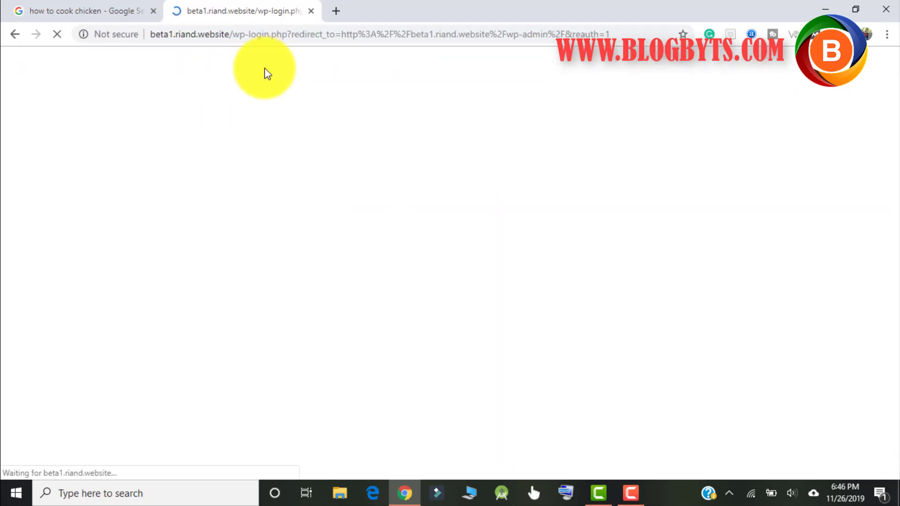
Log in with the admin username and password to reach the BlogByts Dashboard.
{"action": "type", "text": "b"}
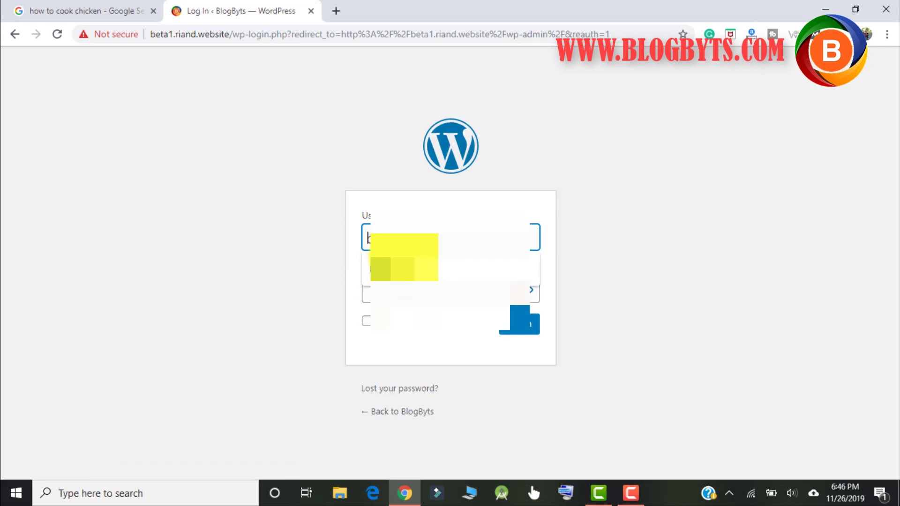
{"action": "key", "text": "Tab"}
{"action": "type", "text": "admin1234"}
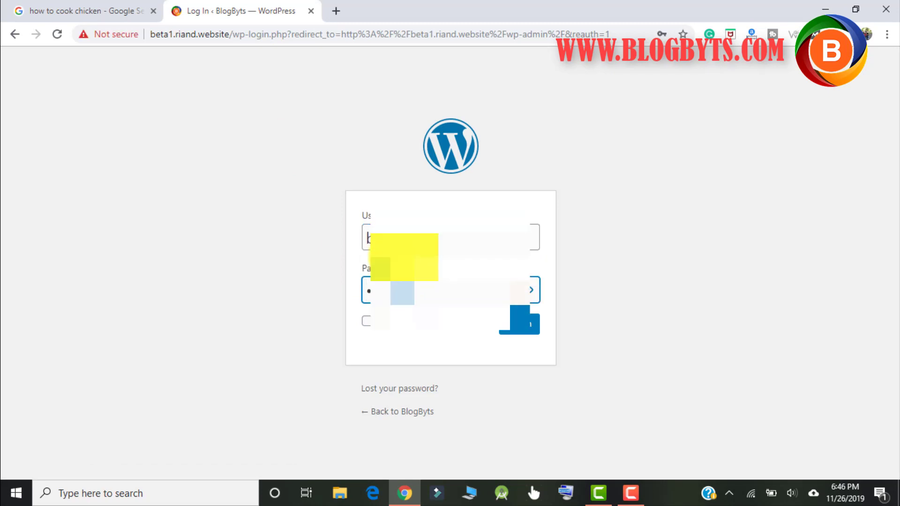
{"action": "key", "text": "Return"}
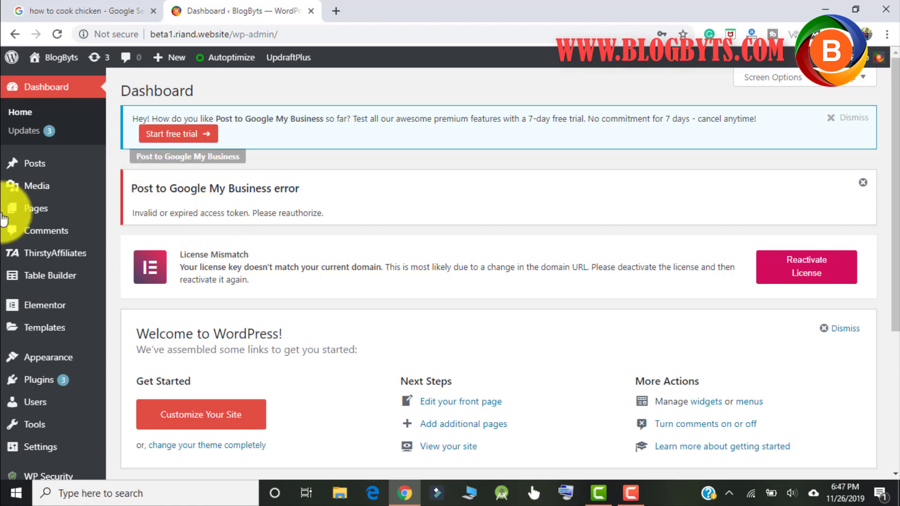
Open a third, blank browser tab beside the BlogByts Dashboard.
{"action": "mouse_move", "coordinate": [75, 277]}
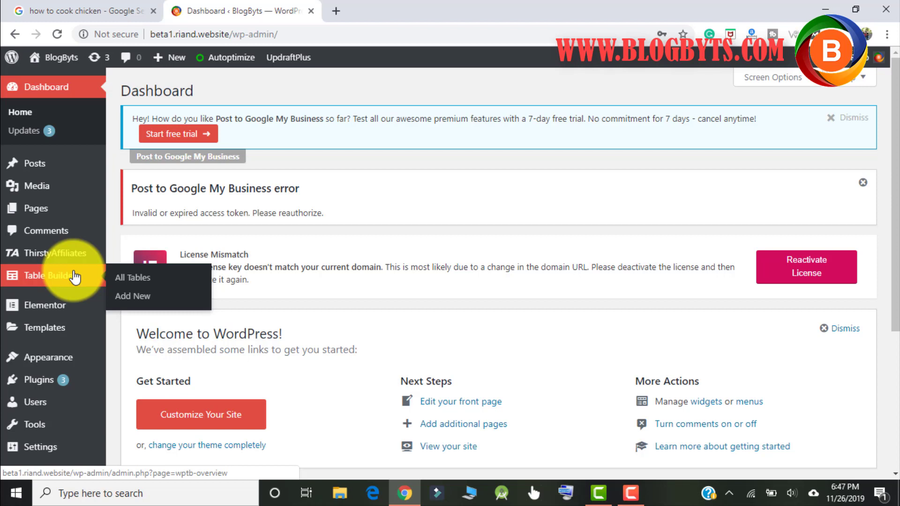
{"action": "scroll", "coordinate": [73, 274], "scroll_direction": "down", "scroll_amount": 3}
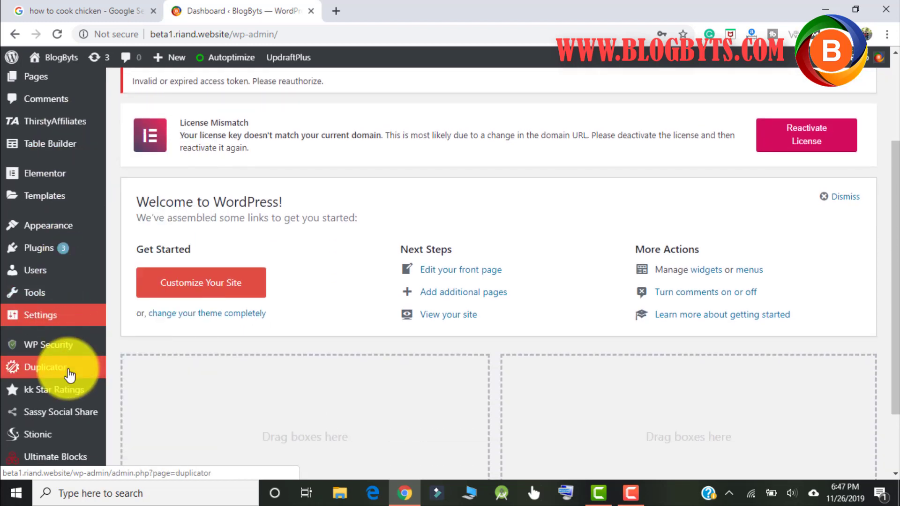
{"action": "mouse_move", "coordinate": [69, 373]}
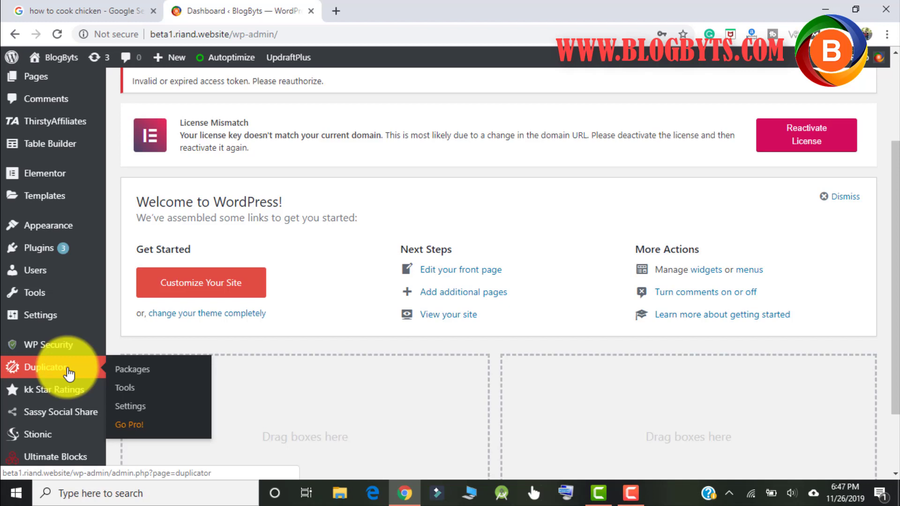
{"action": "left_click", "coordinate": [339, 12]}
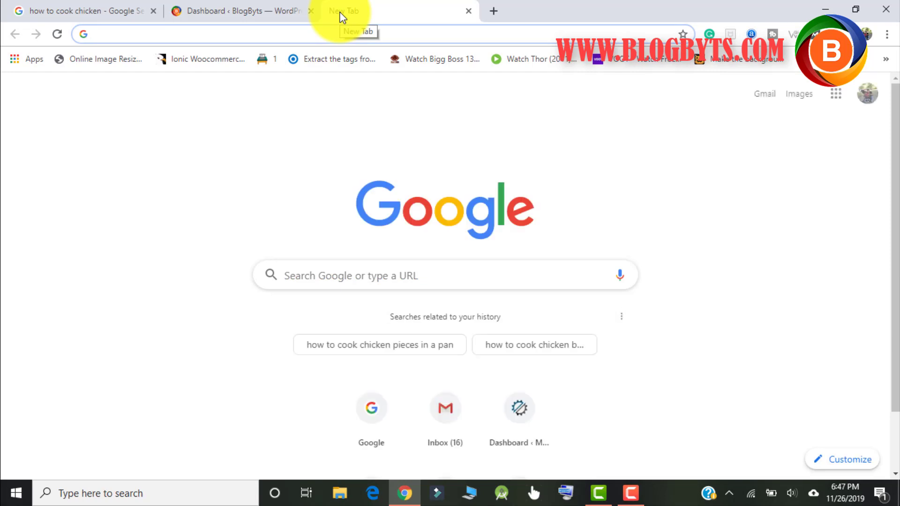
Load the riand.website admin page from the address bar suggestions.
{"action": "type", "text": "riansclub.com:8443"}
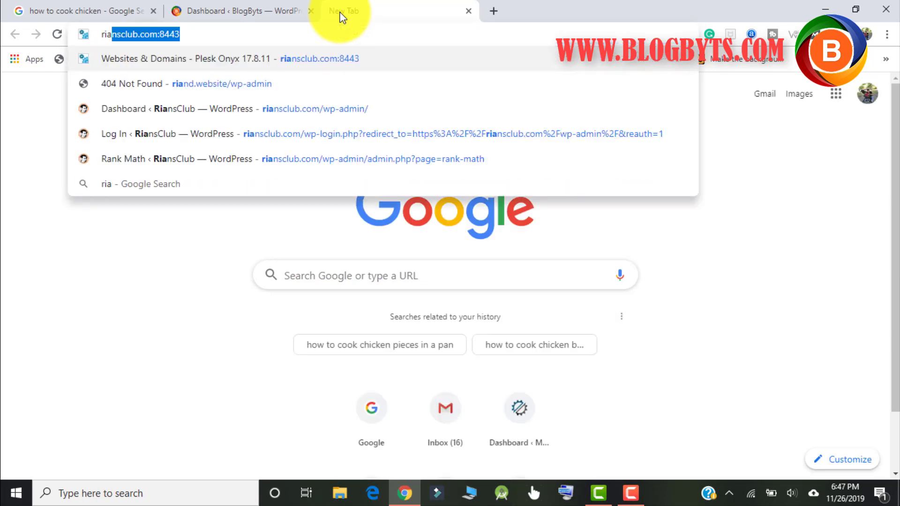
{"action": "key", "text": "Down"}
{"action": "key", "text": "Down"}
{"action": "key", "text": "Down"}
{"action": "key", "text": "Up"}
{"action": "key", "text": "Up"}
{"action": "key", "text": "Return"}
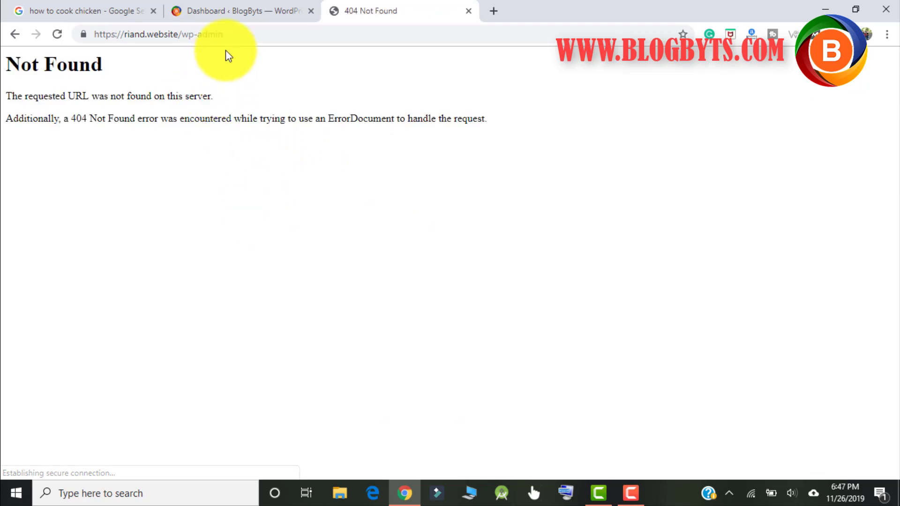
Go to riansclub.com/wp-admin, log in, and scroll the RiansClub Dashboard.
{"action": "left_click", "coordinate": [238, 37]}
{"action": "type", "text": "rians"}
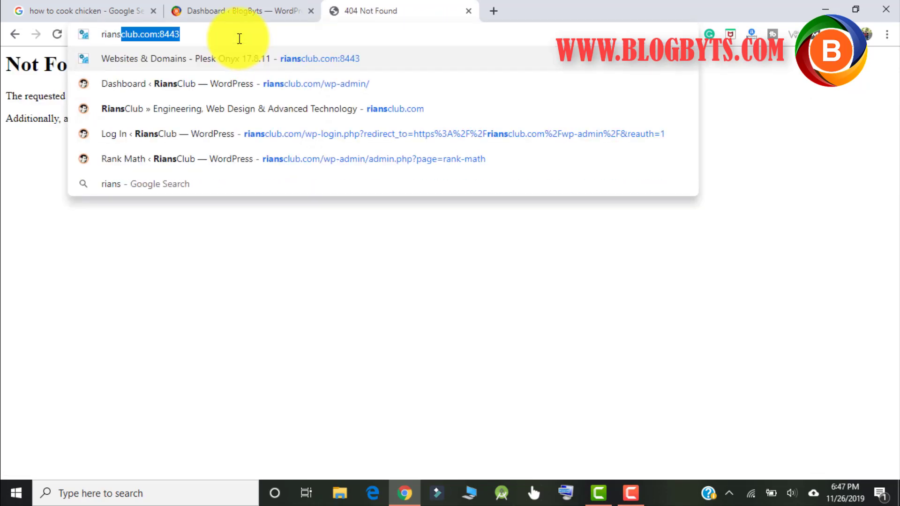
{"action": "type", "text": "clu"}
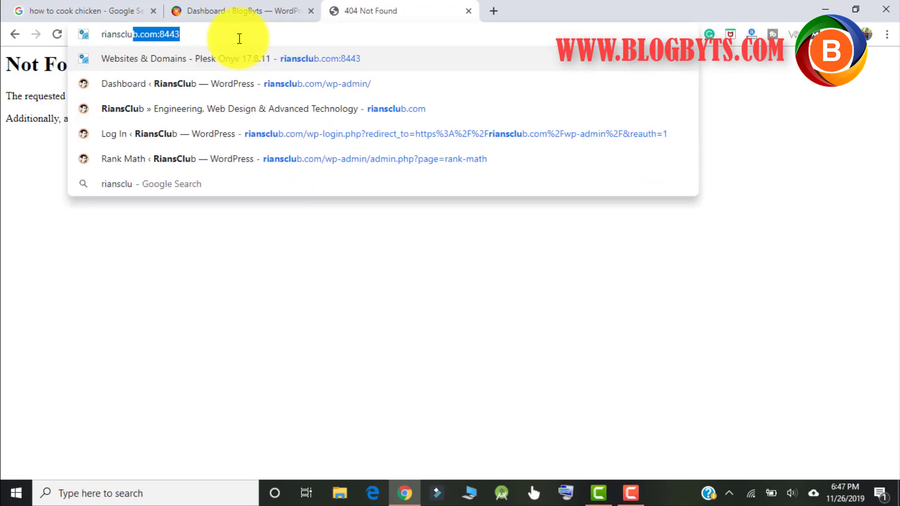
{"action": "type", "text": "b.com/wp-"}
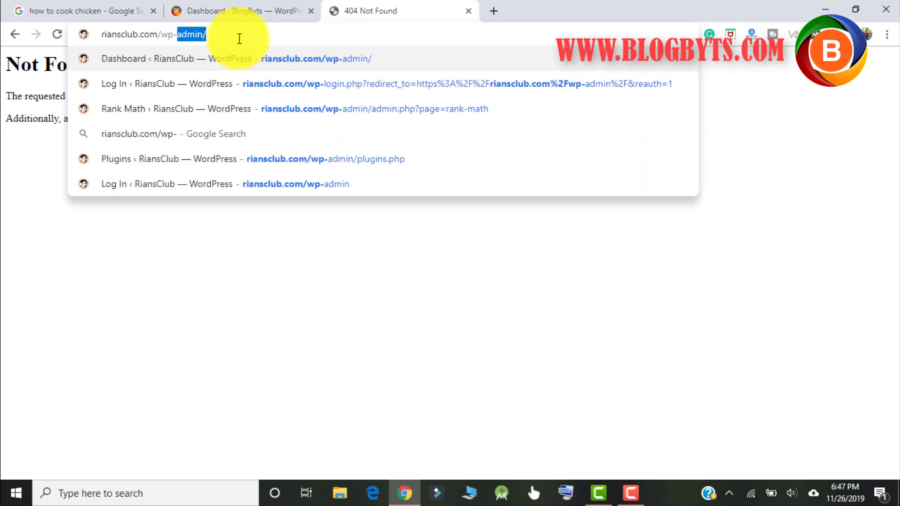
{"action": "key", "text": "Return"}
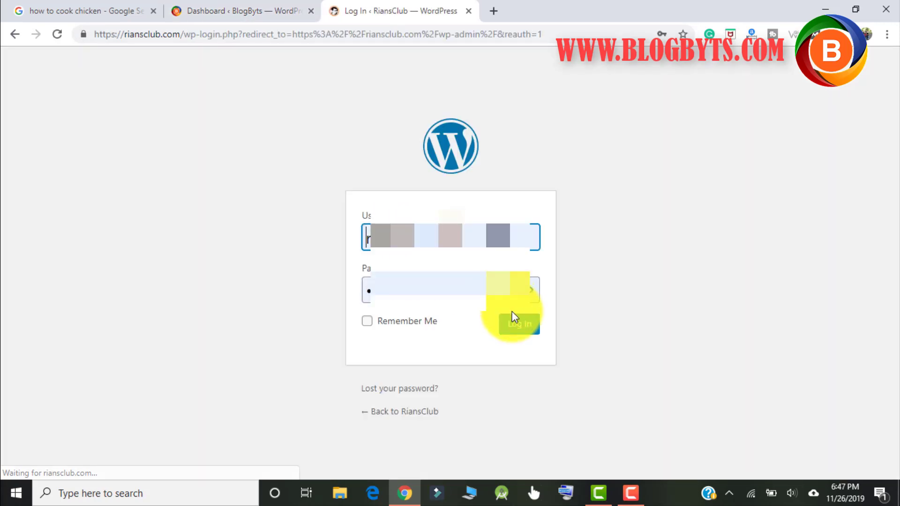
{"action": "left_click", "coordinate": [518, 325]}
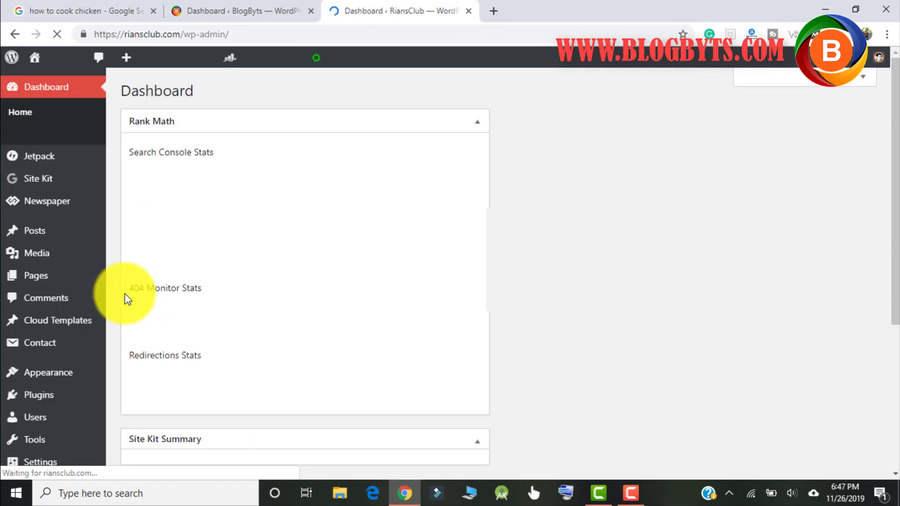
{"action": "scroll", "coordinate": [65, 316], "scroll_direction": "down", "scroll_amount": 3}
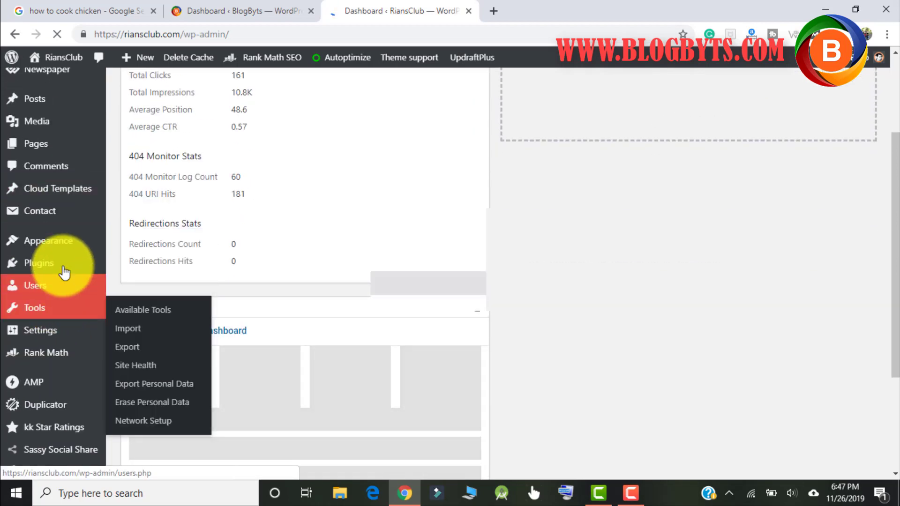
{"action": "scroll", "coordinate": [70, 328], "scroll_direction": "down", "scroll_amount": 3}
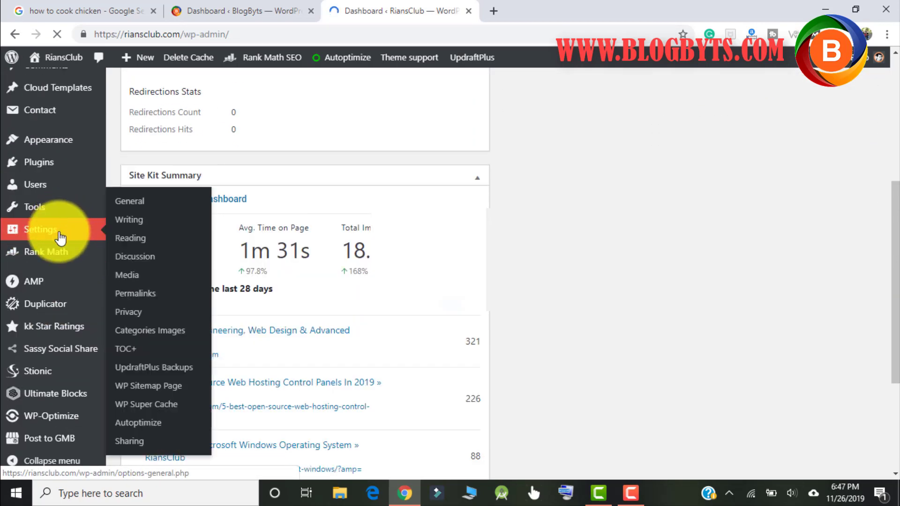
Scroll Rank Math's modules to Rich Snippets, then highlight the top chicken recipe Google result.
{"action": "mouse_move", "coordinate": [54, 254]}
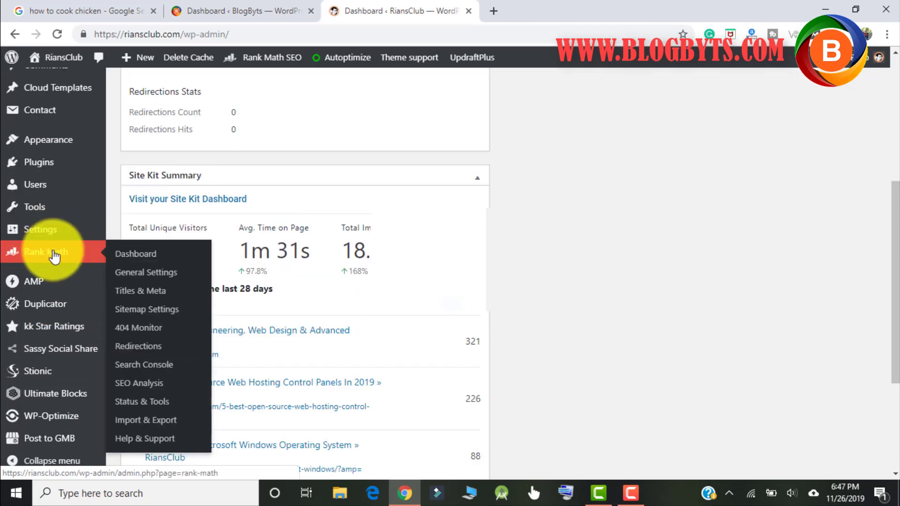
{"action": "left_click", "coordinate": [136, 262]}
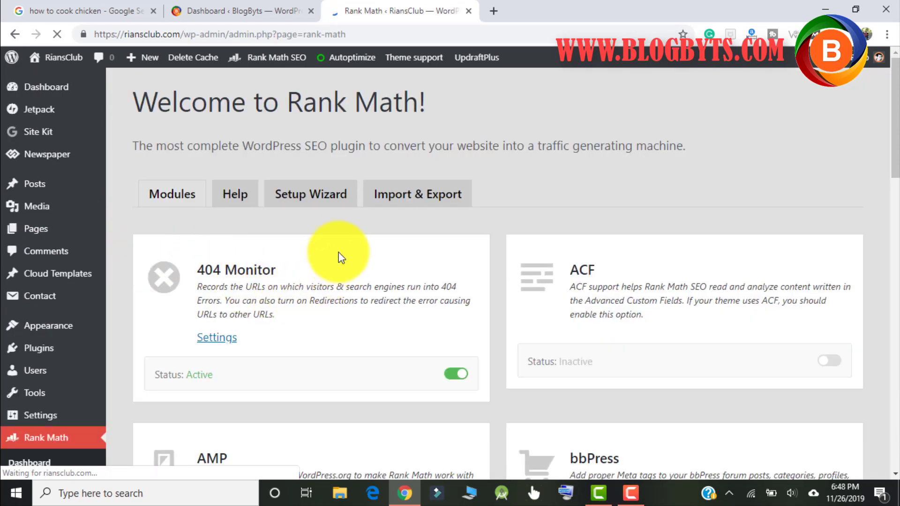
{"action": "scroll", "coordinate": [338, 252], "scroll_direction": "down", "scroll_amount": 10}
{"action": "scroll", "coordinate": [338, 252], "scroll_direction": "down", "scroll_amount": 8}
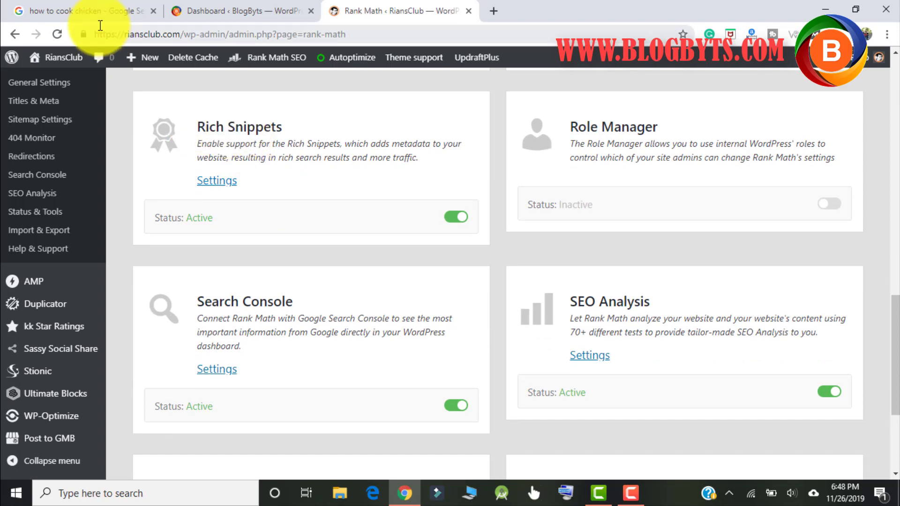
{"action": "left_click", "coordinate": [93, 13]}
{"action": "left_click_drag", "start_coordinate": [94, 112], "coordinate": [499, 190]}
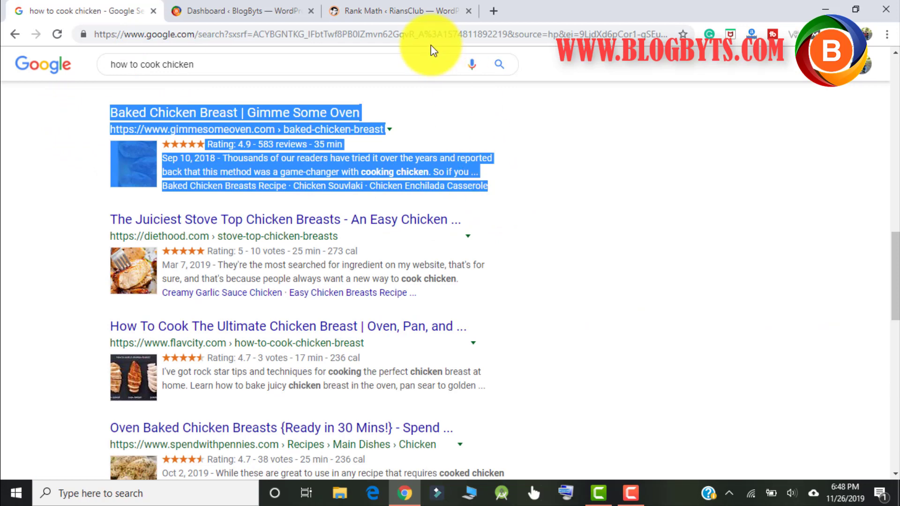
Open the Rich Snippets settings, showing the Posts Rich Snippet Type set to Article.
{"action": "left_click", "coordinate": [407, 10]}
{"action": "left_click", "coordinate": [227, 184]}
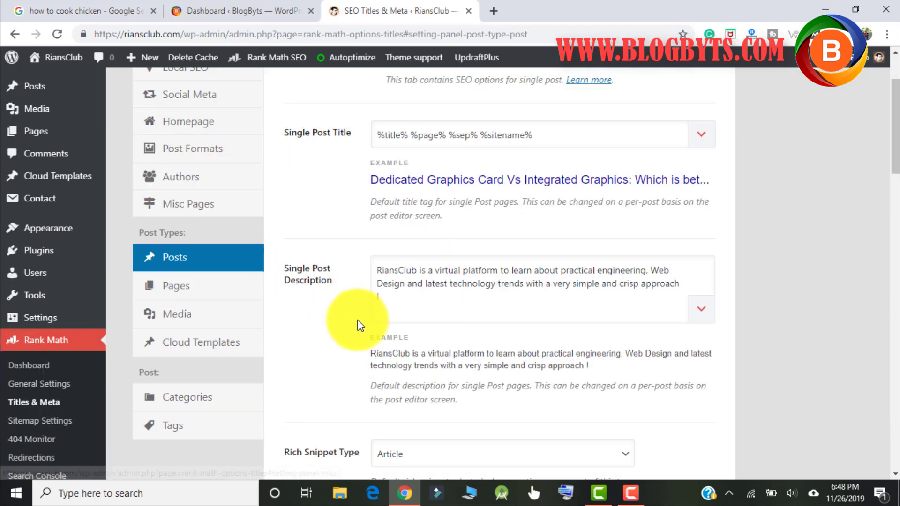
Open the Posts Rich Snippet Type dropdown to view the available schema types.
{"action": "scroll", "coordinate": [345, 310], "scroll_direction": "down", "scroll_amount": 5}
{"action": "left_click", "coordinate": [408, 203]}
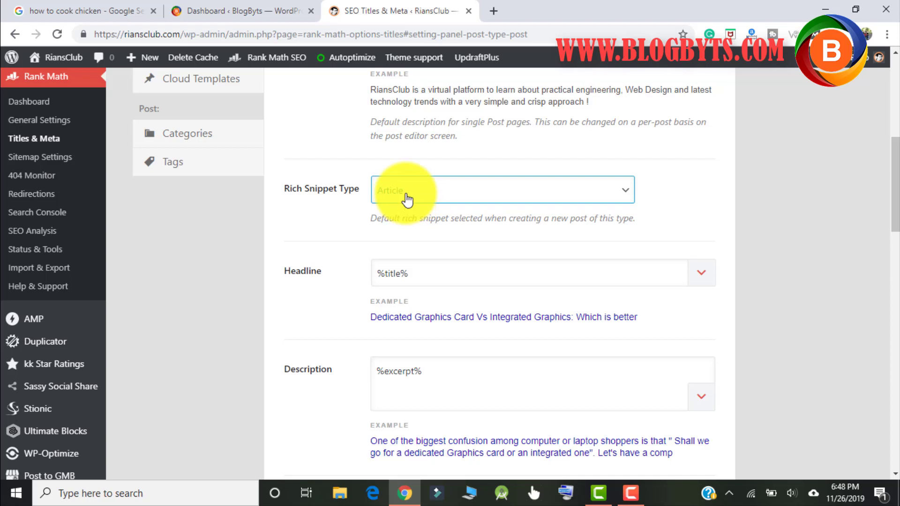
{"action": "left_click", "coordinate": [407, 199]}
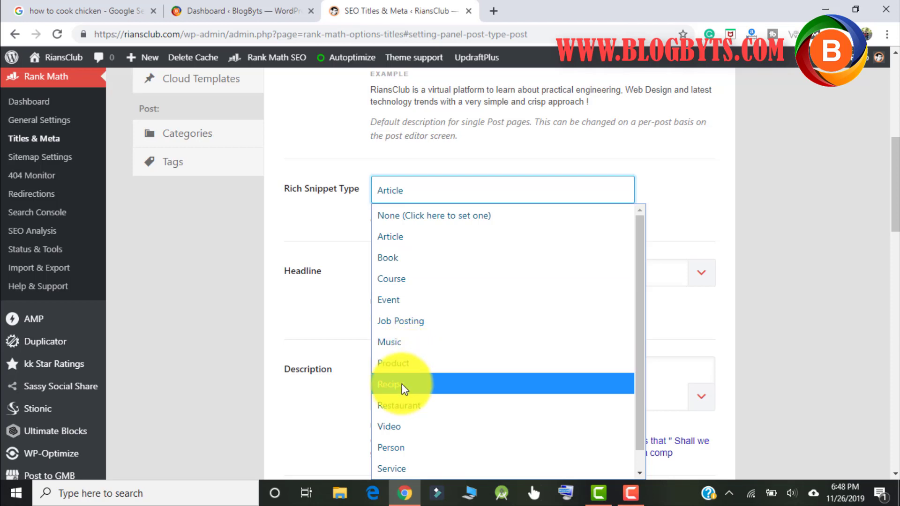
Clear the highlight on the Google recipe result and return to the BlogByts Dashboard.
{"action": "left_click", "coordinate": [111, 11]}
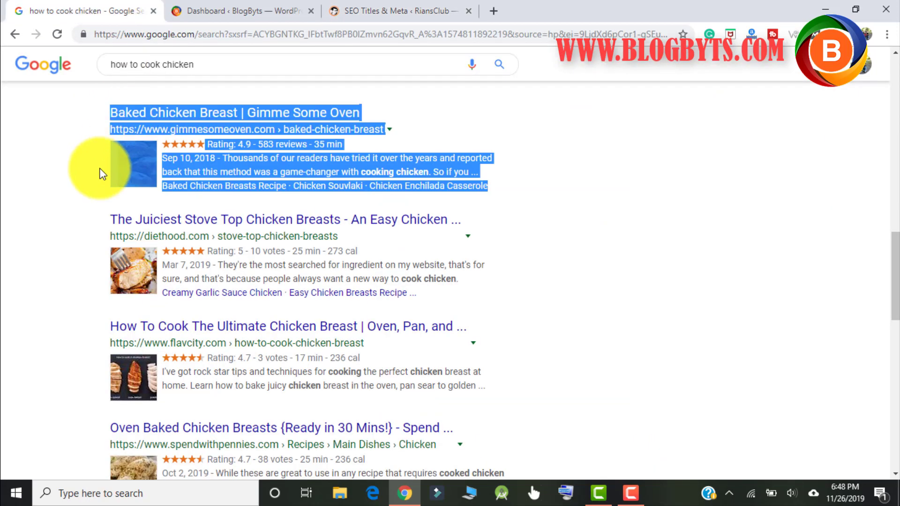
{"action": "left_click", "coordinate": [85, 140]}
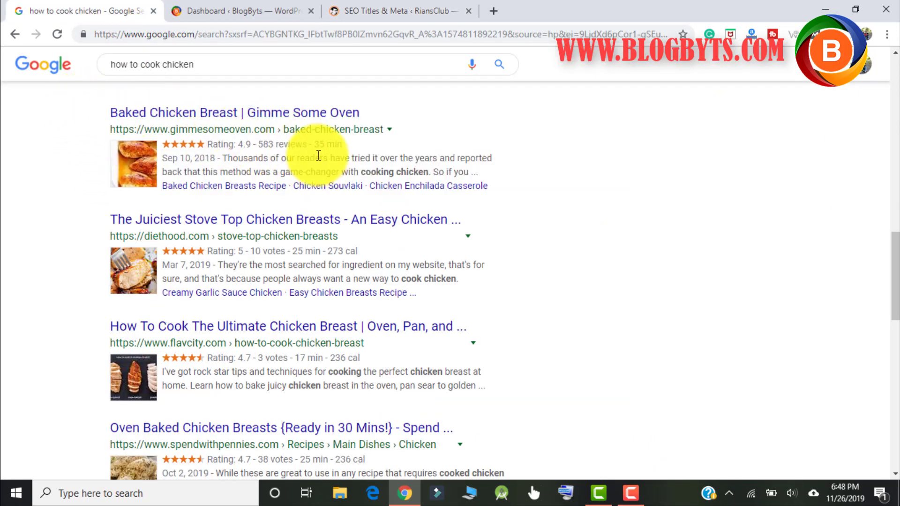
{"action": "left_click", "coordinate": [258, 12]}
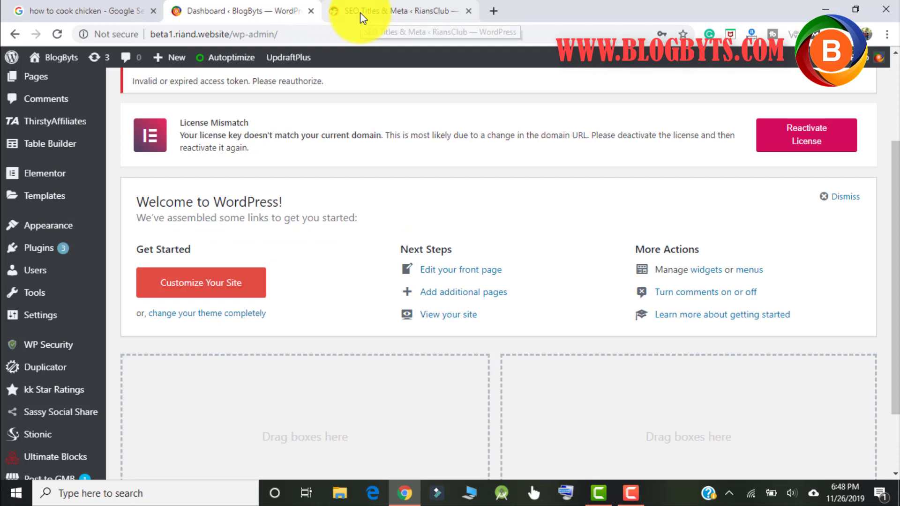
{"action": "left_click", "coordinate": [360, 12]}
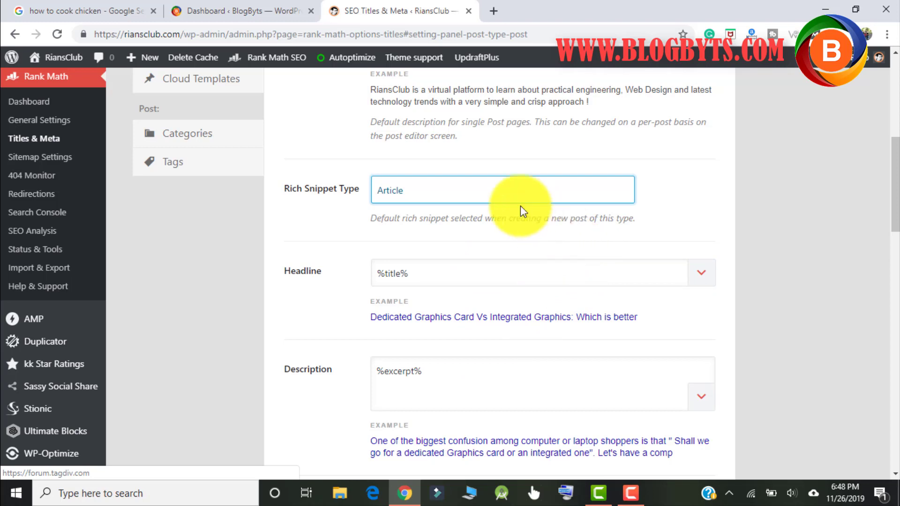
{"action": "left_click", "coordinate": [495, 199]}
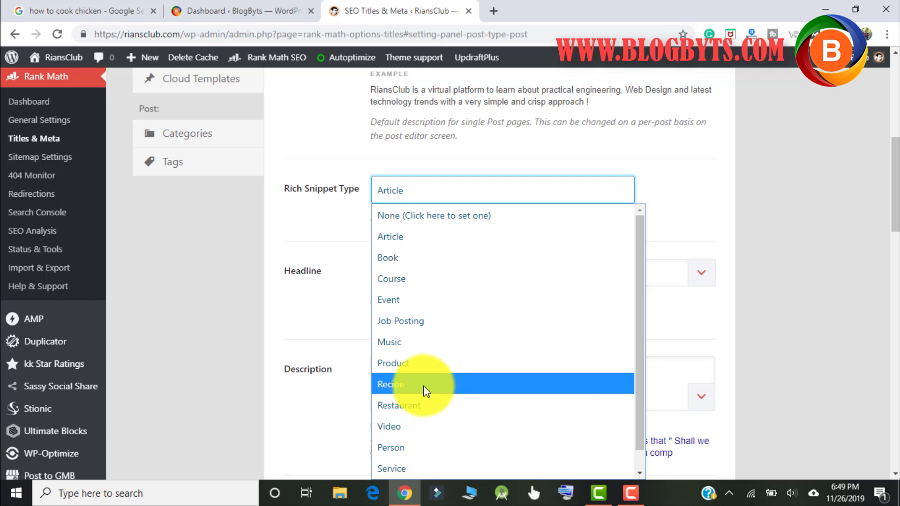
{"action": "left_click", "coordinate": [226, 309]}
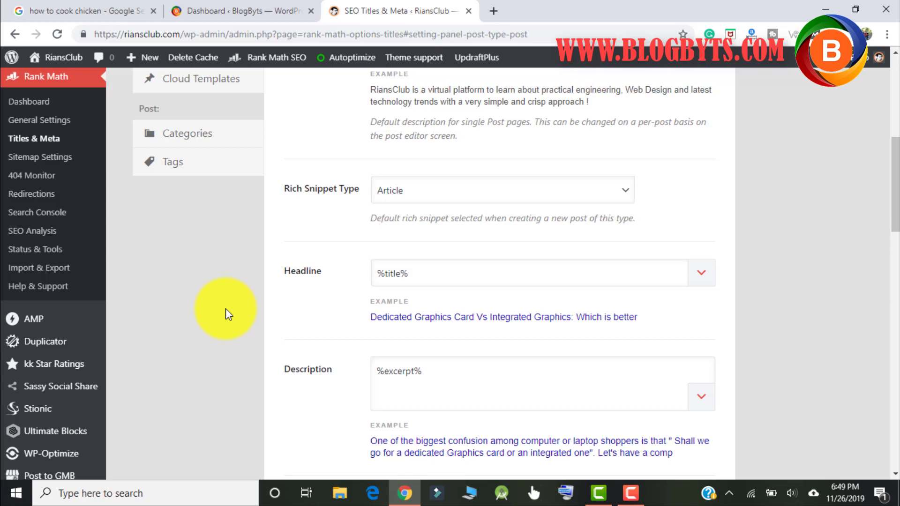
From the BlogByts Dashboard, open Plugins > Add New and search for 'schema markup'.
{"action": "left_click", "coordinate": [216, 12]}
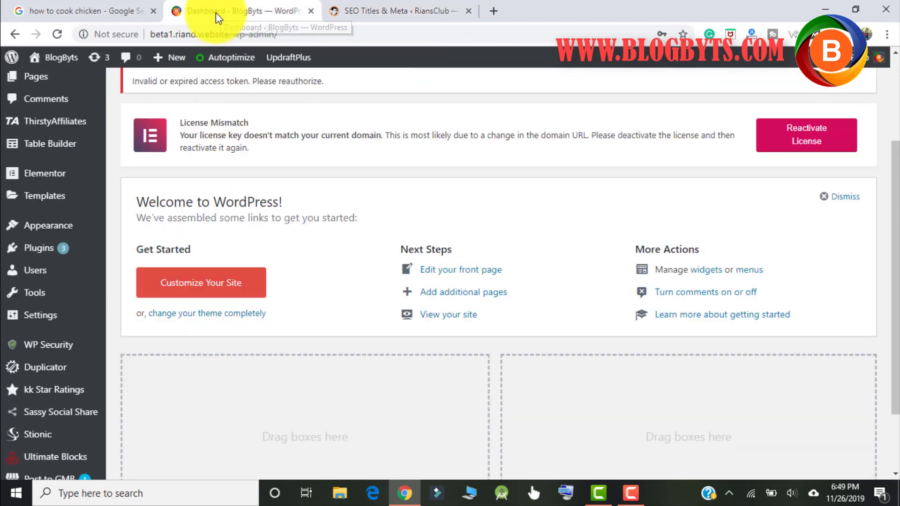
{"action": "mouse_move", "coordinate": [59, 258]}
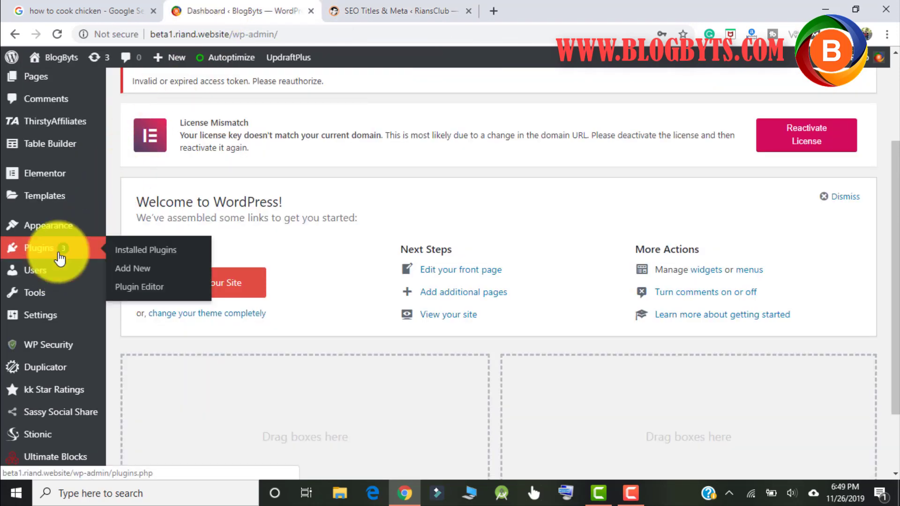
{"action": "left_click", "coordinate": [133, 276]}
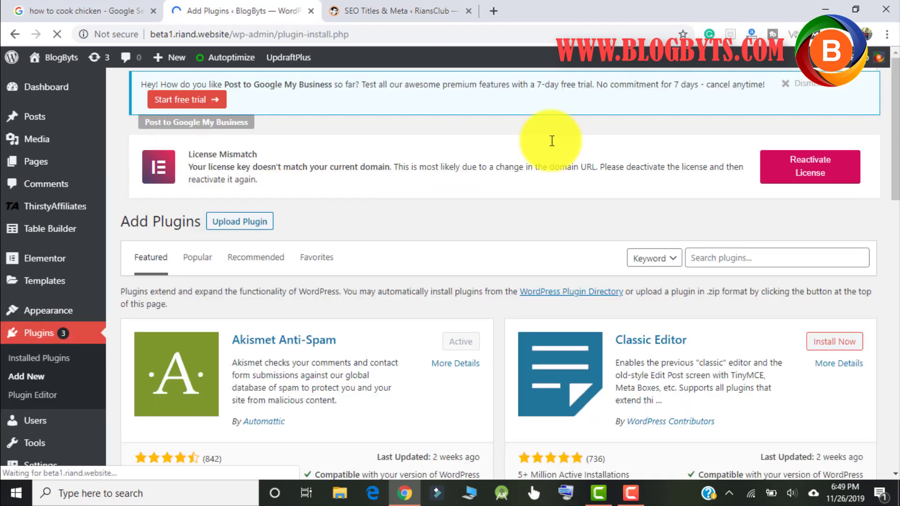
{"action": "left_click", "coordinate": [717, 270]}
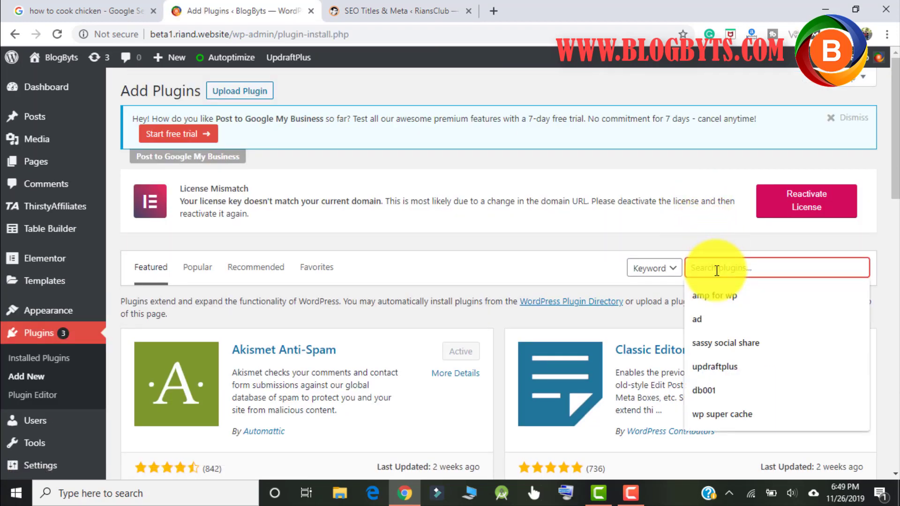
{"action": "type", "text": "sche"}
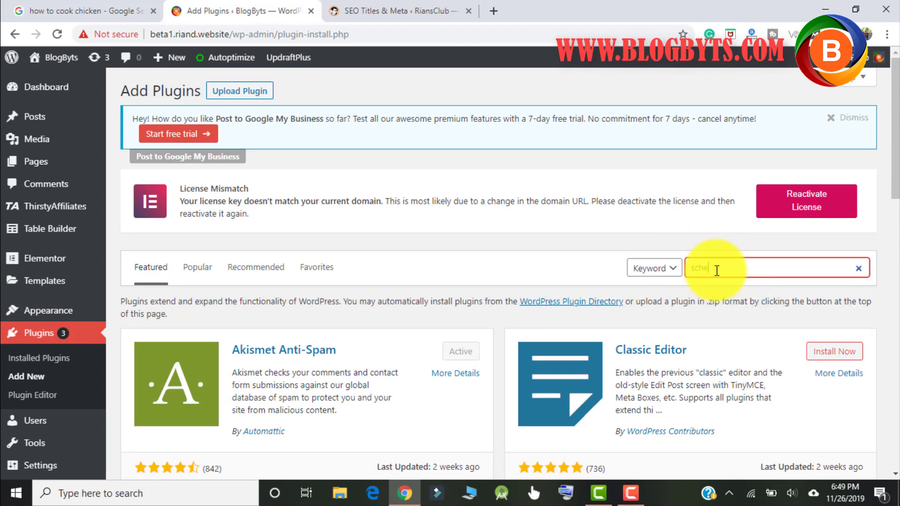
{"action": "type", "text": "ma markup megazin"}
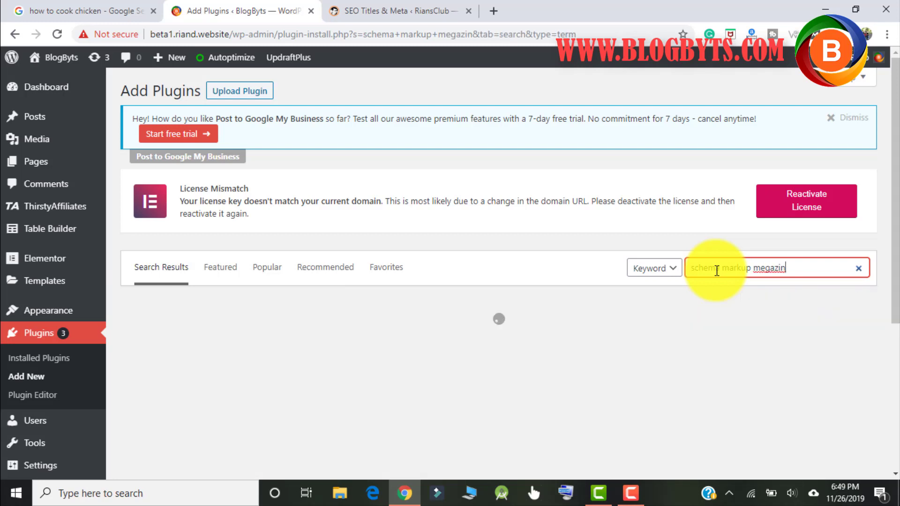
{"action": "key", "text": "BackSpace"}
{"action": "key", "text": "BackSpace"}
{"action": "key", "text": "BackSpace"}
{"action": "key", "text": "BackSpace"}
{"action": "key", "text": "BackSpace"}
{"action": "key", "text": "BackSpace"}
{"action": "key", "text": "BackSpace"}
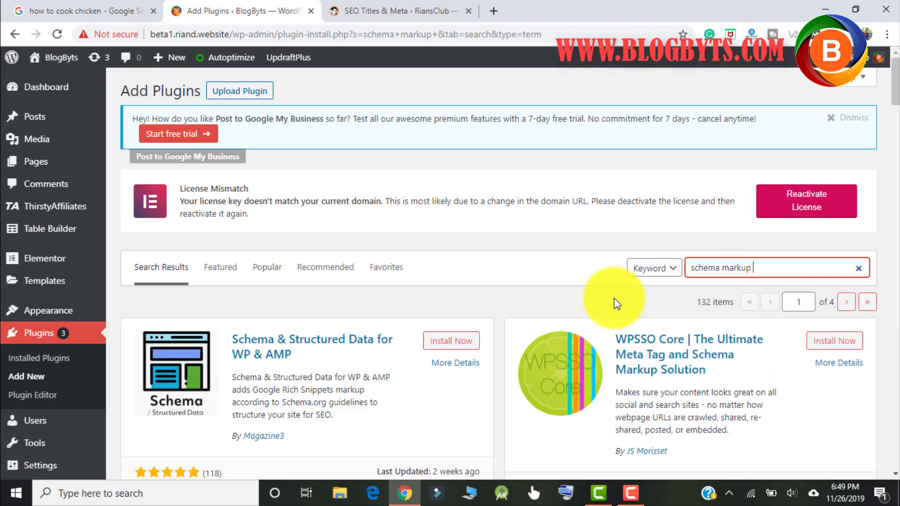
Install Schema & Structured Data for WP & AMP from the results, then activate it.
{"action": "scroll", "coordinate": [290, 311], "scroll_direction": "down", "scroll_amount": 3}
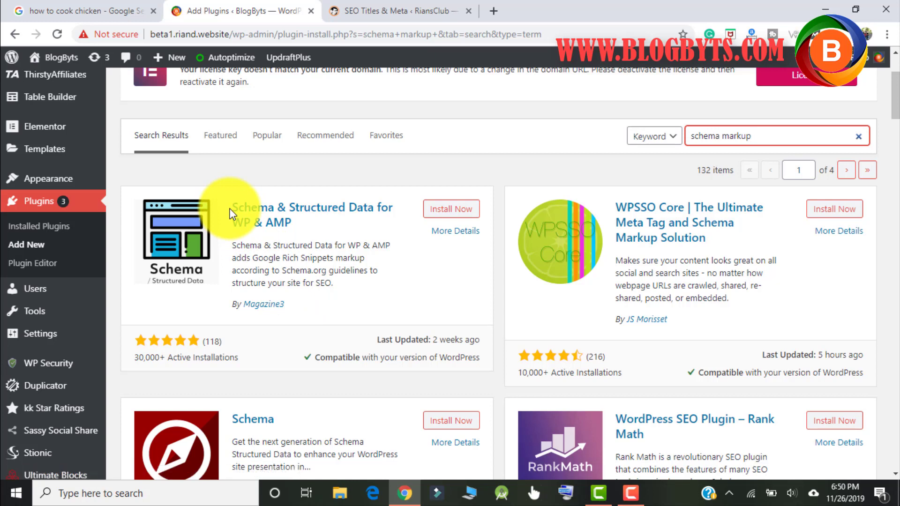
{"action": "left_click", "coordinate": [451, 210]}
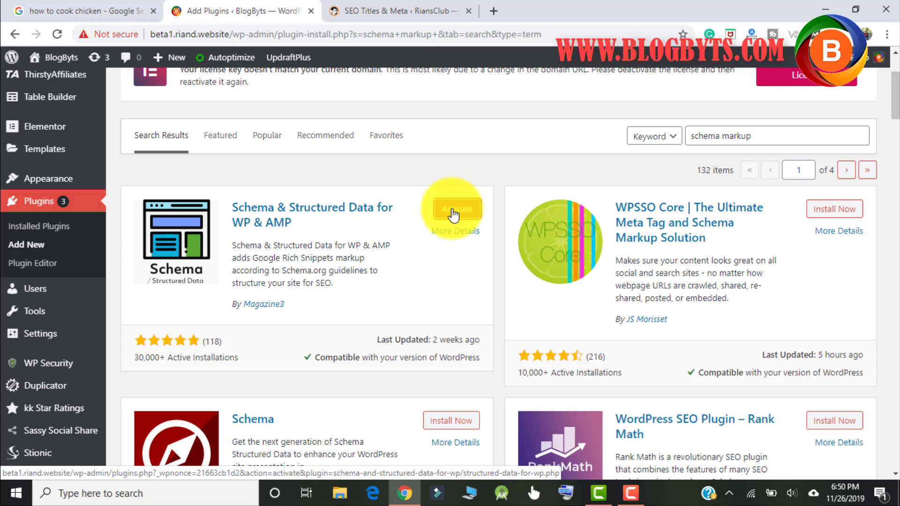
{"action": "left_click", "coordinate": [453, 216]}
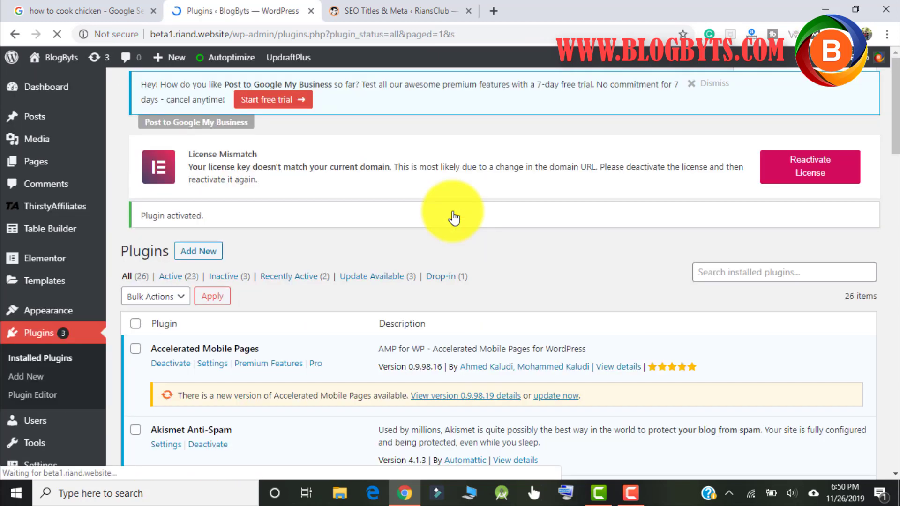
Open the Structured Data Schema Types list, which shows the Article schema named Post.
{"action": "scroll", "coordinate": [436, 203], "scroll_direction": "down", "scroll_amount": 3}
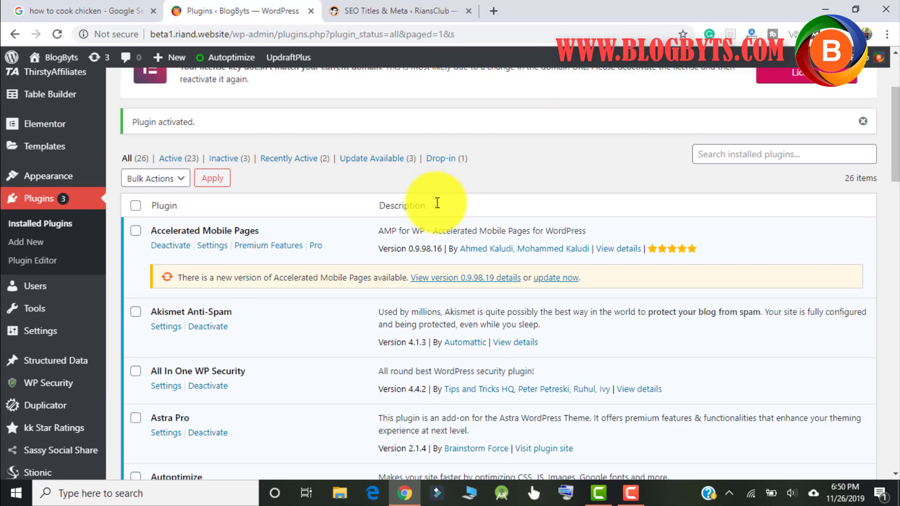
{"action": "scroll", "coordinate": [437, 203], "scroll_direction": "down", "scroll_amount": 3}
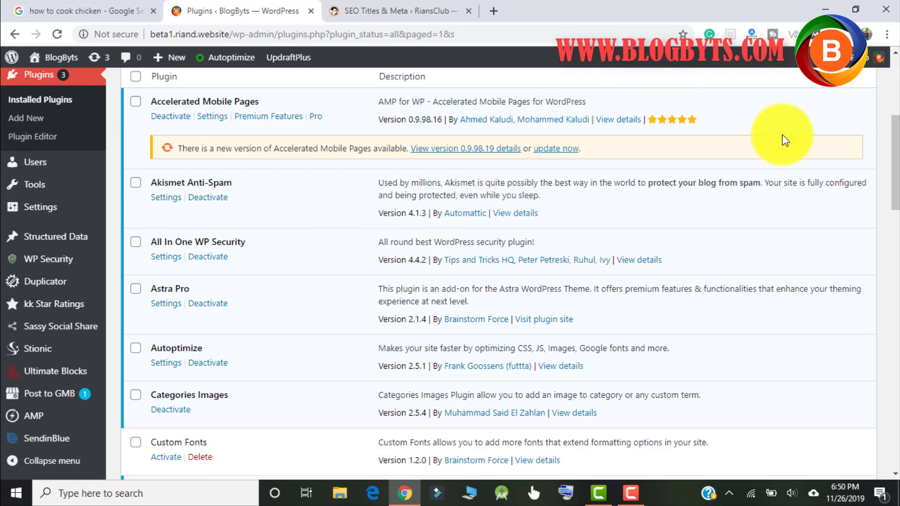
{"action": "mouse_move", "coordinate": [68, 241]}
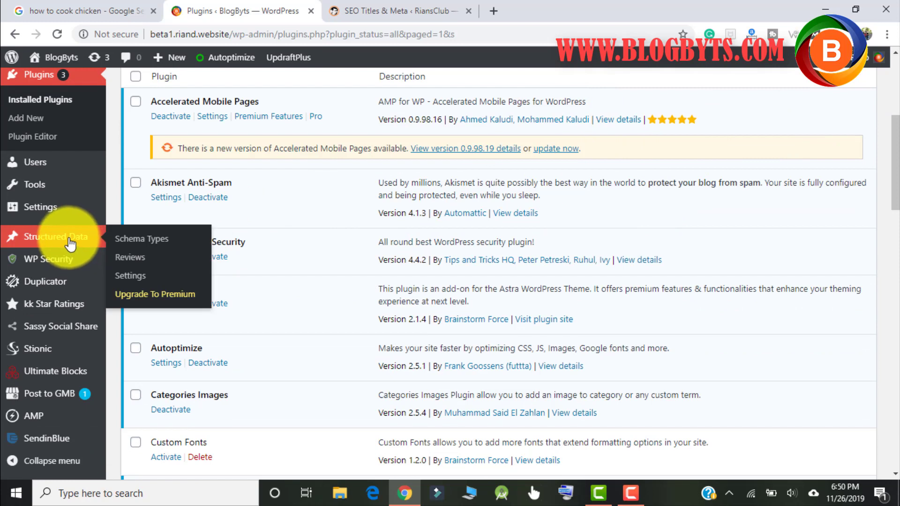
{"action": "left_click", "coordinate": [136, 242]}
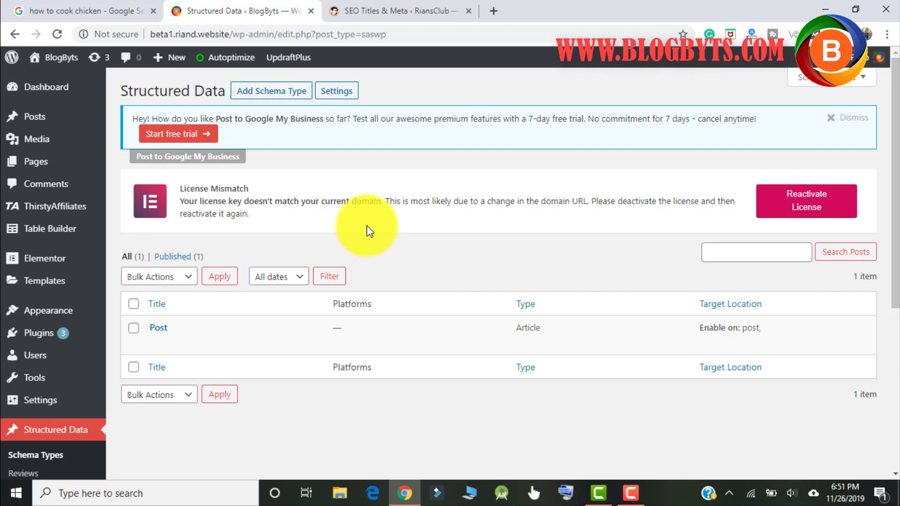
Start a new schema with Article as its schema type and continue to the Placement step.
{"action": "left_click", "coordinate": [272, 92]}
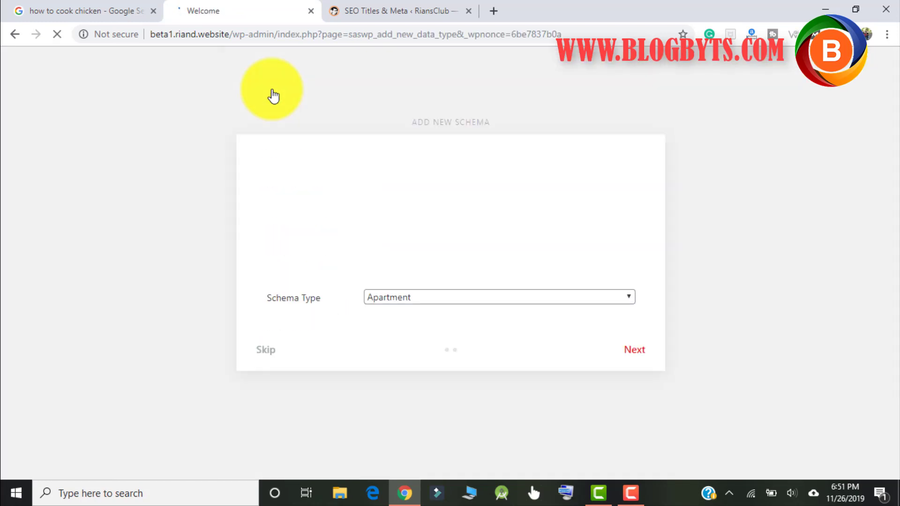
{"action": "left_click", "coordinate": [406, 300]}
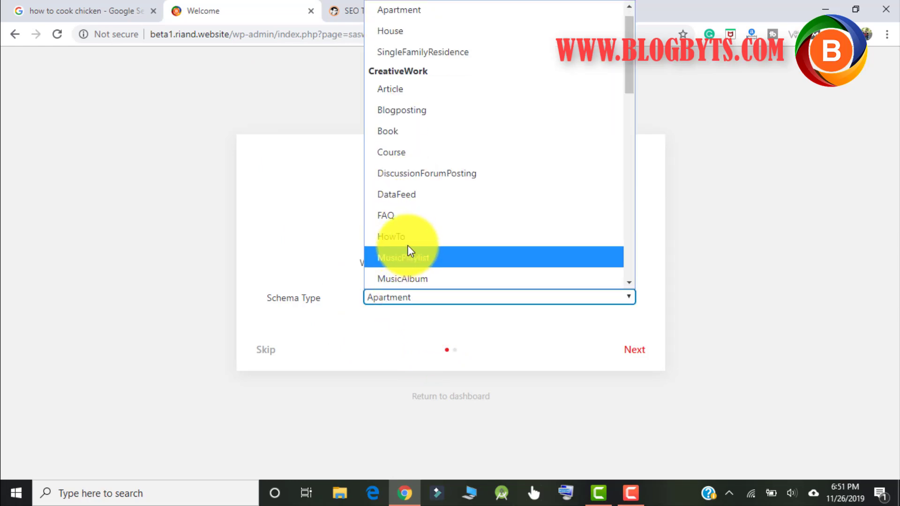
{"action": "scroll", "coordinate": [488, 161], "scroll_direction": "up", "scroll_amount": 1}
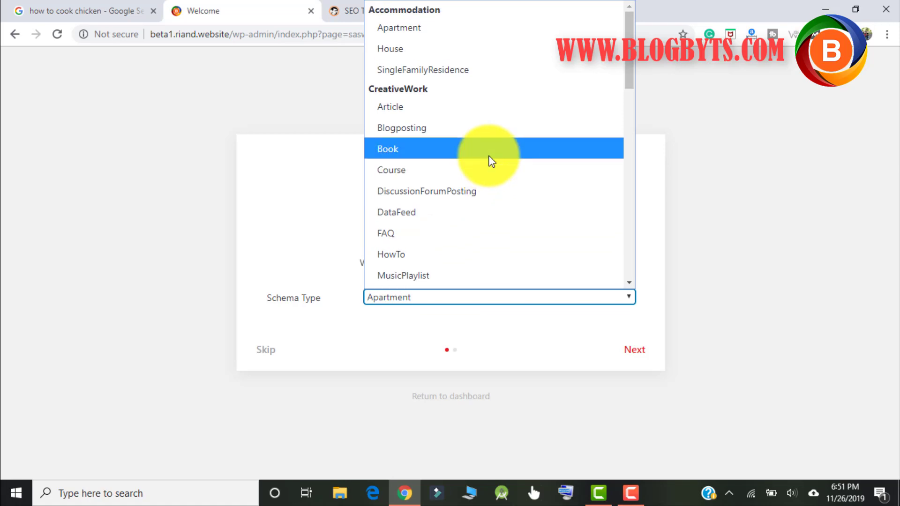
{"action": "left_click", "coordinate": [417, 107]}
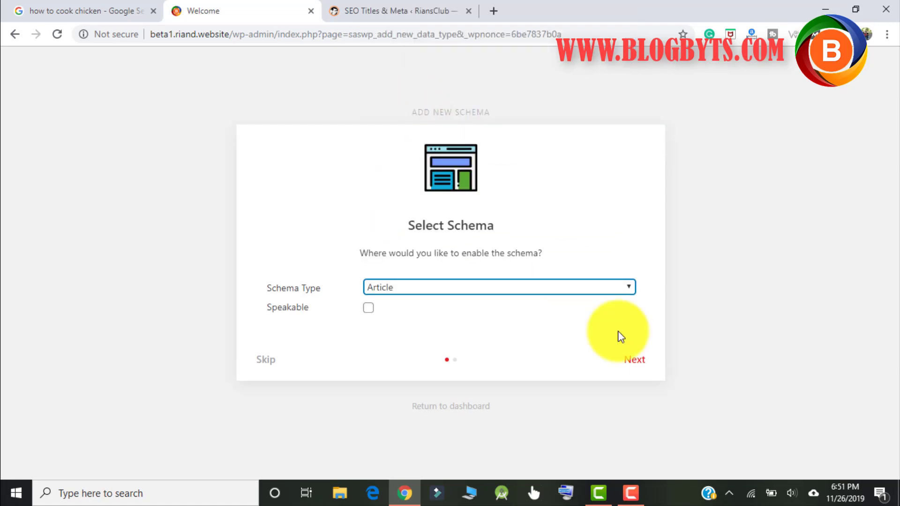
{"action": "left_click", "coordinate": [635, 362]}
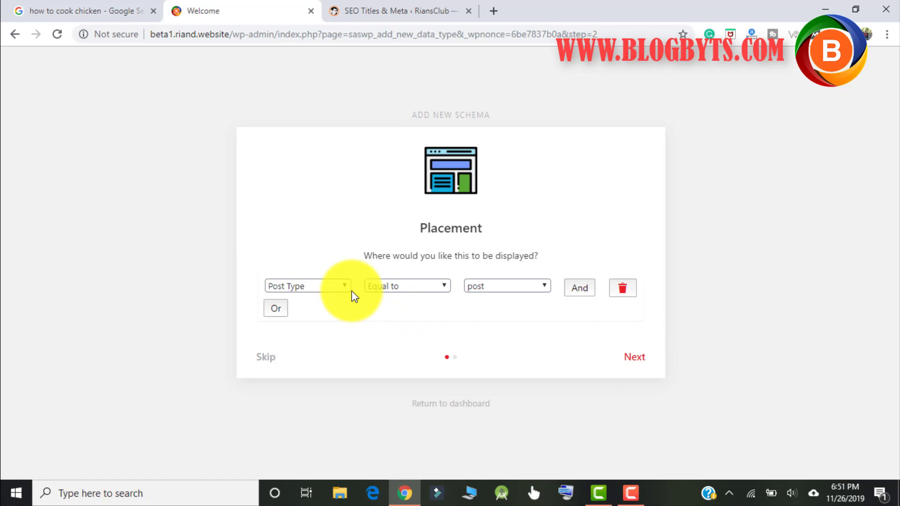
Keep placement as Post Type equal to post and add the Article schema.
{"action": "left_click", "coordinate": [310, 285]}
{"action": "left_click", "coordinate": [310, 284]}
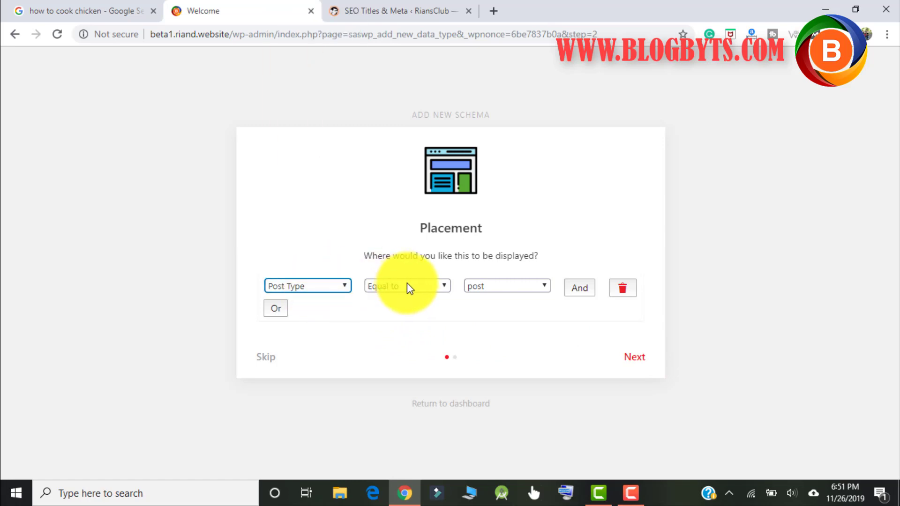
{"action": "left_click", "coordinate": [499, 287]}
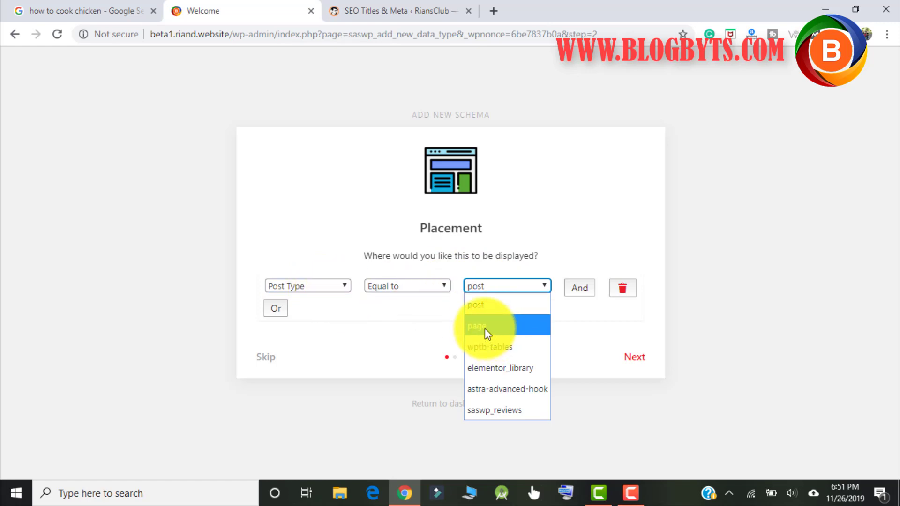
{"action": "left_click", "coordinate": [482, 306]}
{"action": "left_click", "coordinate": [484, 287]}
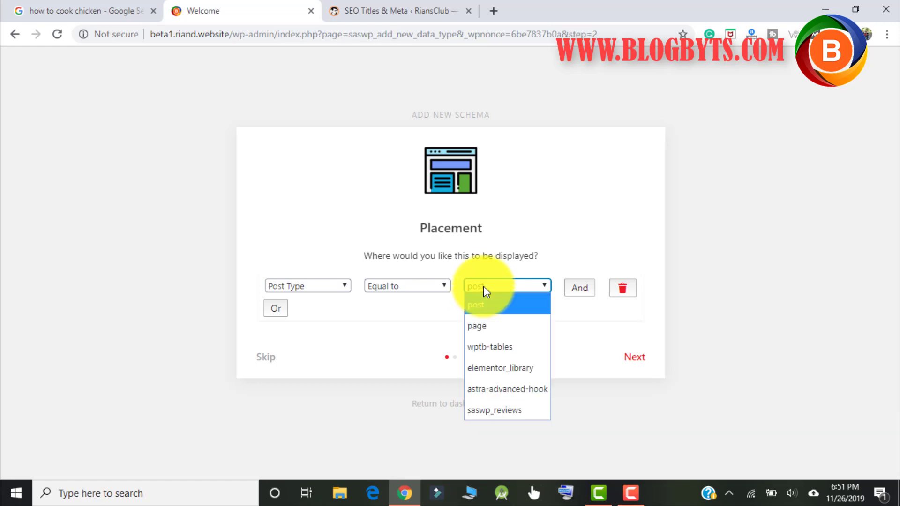
{"action": "left_click", "coordinate": [584, 337]}
{"action": "left_click", "coordinate": [635, 361]}
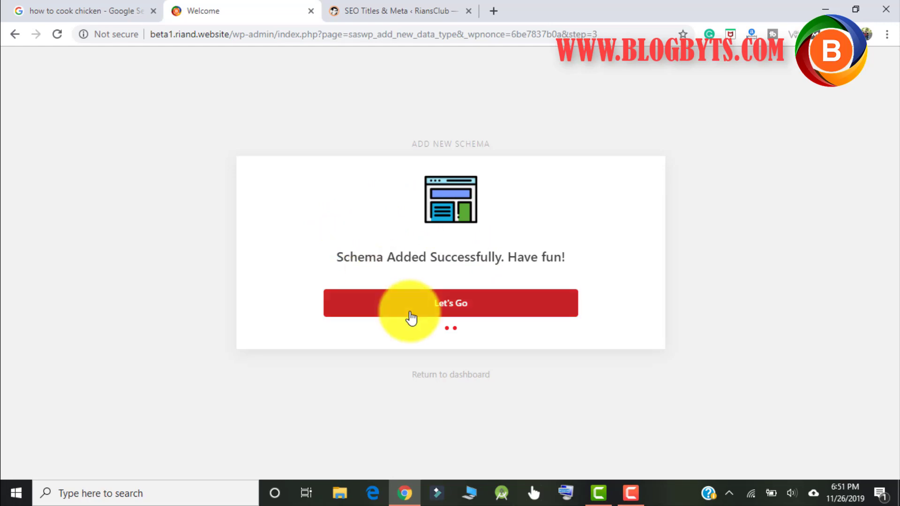
{"action": "left_click", "coordinate": [425, 308]}
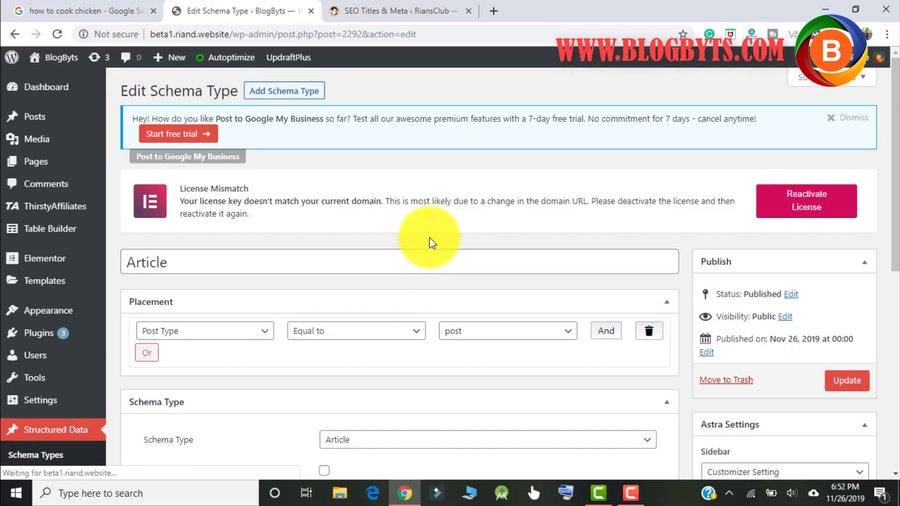
Review the Edit Schema Type page, confirming type Article and placement on posts.
{"action": "scroll", "coordinate": [429, 237], "scroll_direction": "down", "scroll_amount": 4}
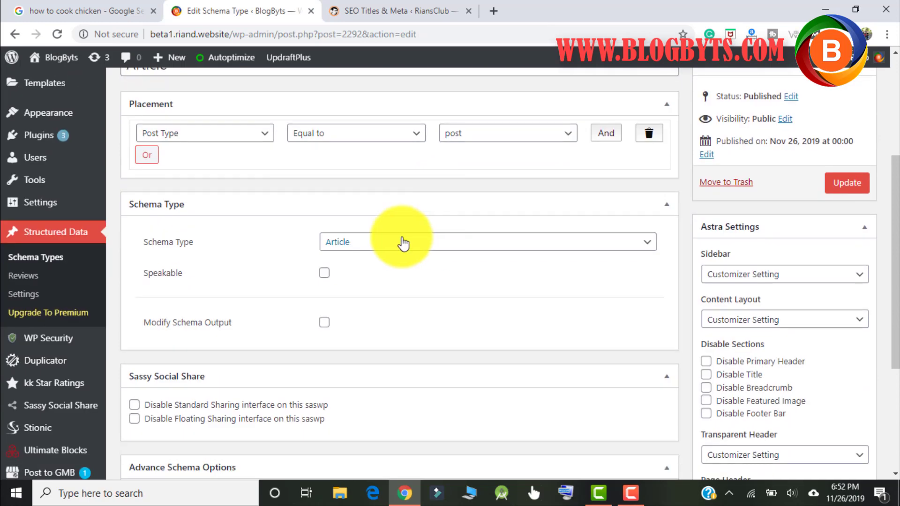
{"action": "scroll", "coordinate": [77, 192], "scroll_direction": "up", "scroll_amount": 4}
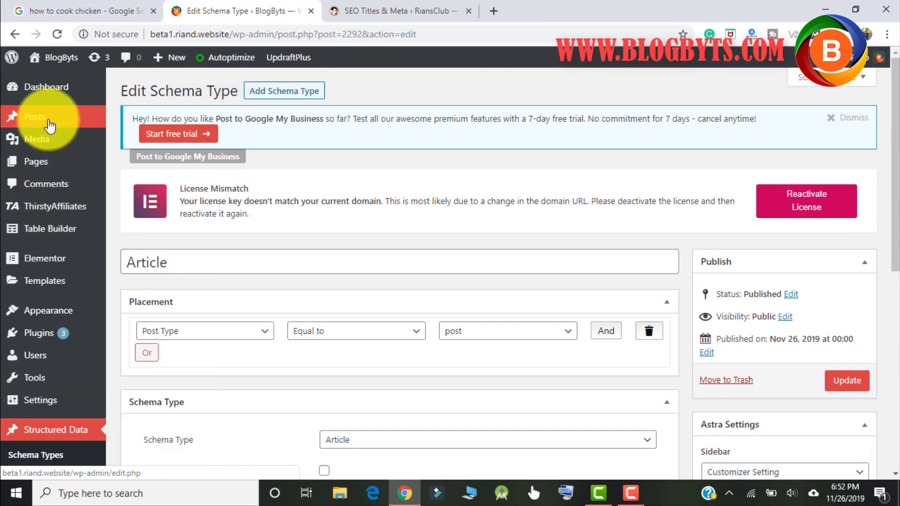
{"action": "mouse_move", "coordinate": [50, 127]}
{"action": "left_click", "coordinate": [127, 116]}
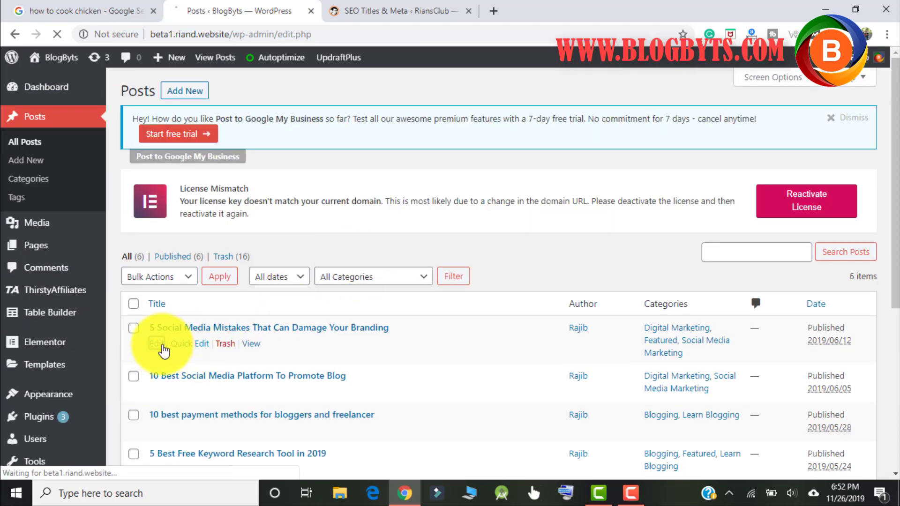
{"action": "left_click", "coordinate": [156, 344]}
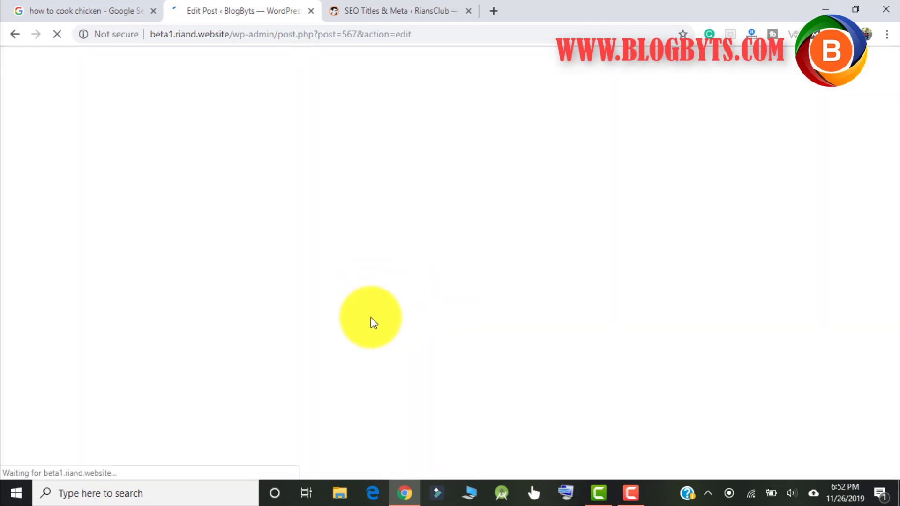
{"action": "scroll", "coordinate": [342, 277], "scroll_direction": "down", "scroll_amount": 10}
{"action": "scroll", "coordinate": [666, 301], "scroll_direction": "down", "scroll_amount": 15}
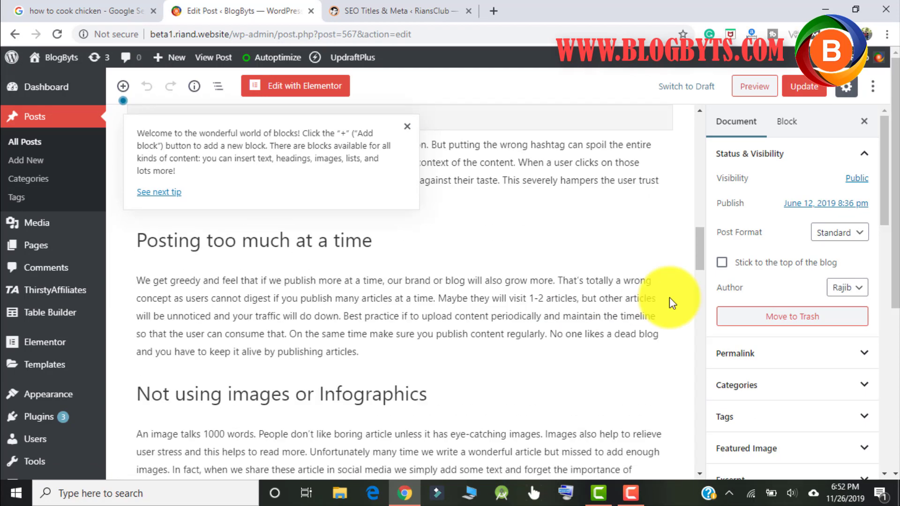
{"action": "scroll", "coordinate": [679, 304], "scroll_direction": "up", "scroll_amount": 5}
{"action": "scroll", "coordinate": [679, 305], "scroll_direction": "up", "scroll_amount": 4}
{"action": "scroll", "coordinate": [120, 282], "scroll_direction": "down", "scroll_amount": 3}
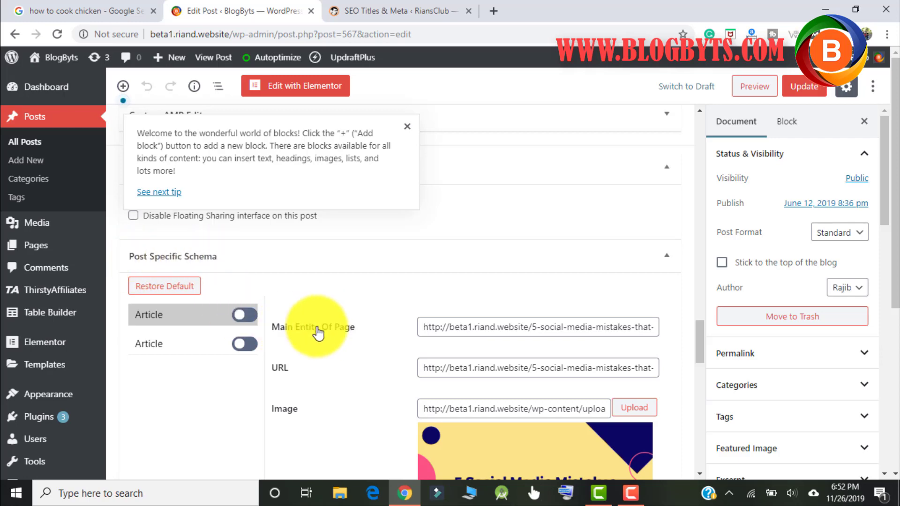
{"action": "scroll", "coordinate": [558, 299], "scroll_direction": "down", "scroll_amount": 6}
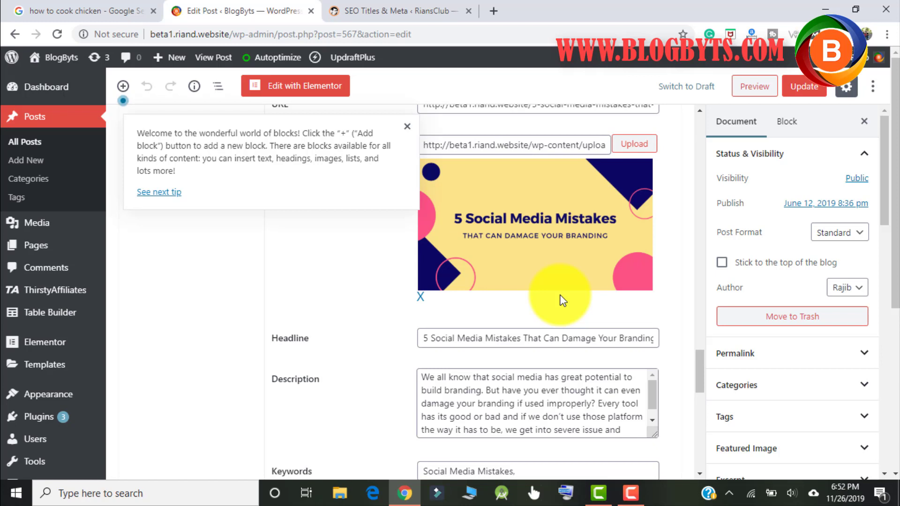
{"action": "scroll", "coordinate": [551, 291], "scroll_direction": "down", "scroll_amount": 2}
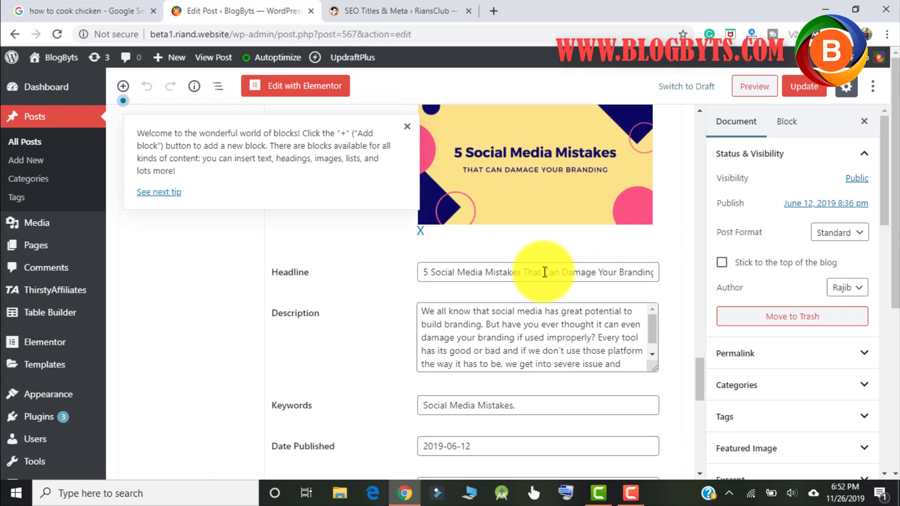
{"action": "scroll", "coordinate": [182, 395], "scroll_direction": "down", "scroll_amount": 2}
{"action": "scroll", "coordinate": [33, 335], "scroll_direction": "down", "scroll_amount": 4}
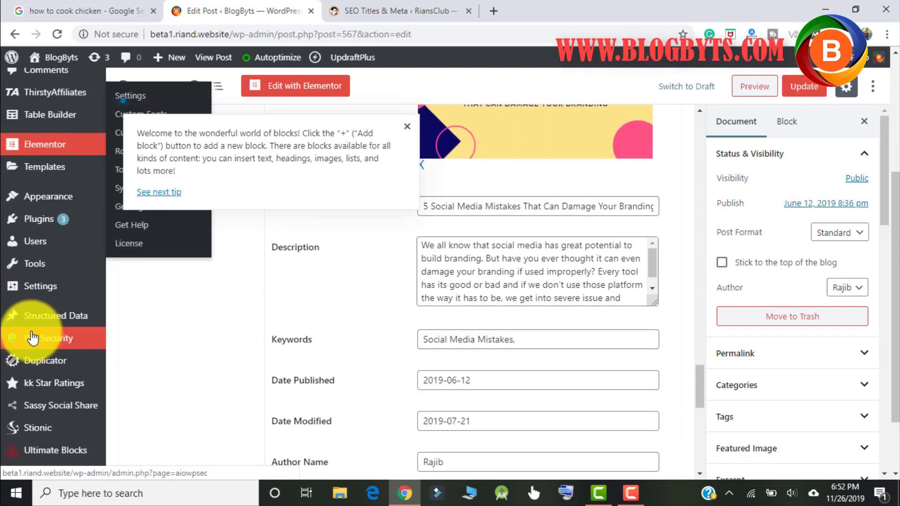
{"action": "mouse_move", "coordinate": [65, 323]}
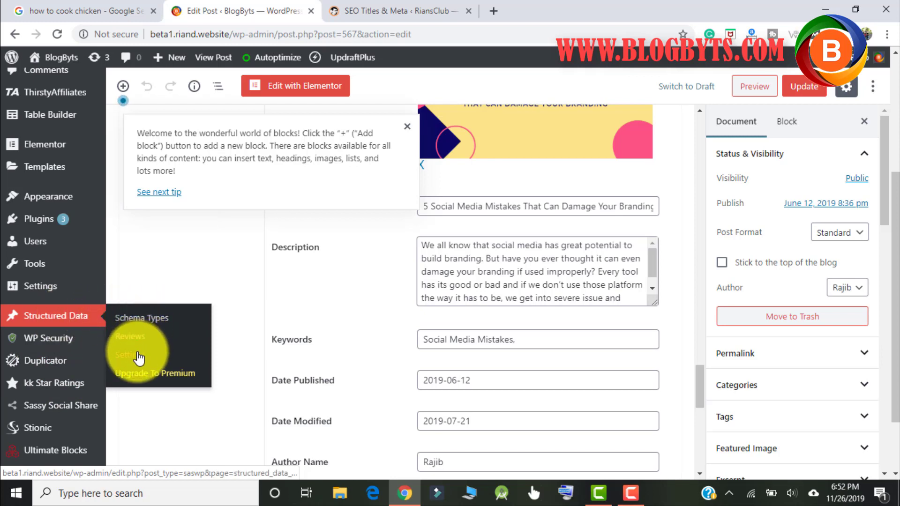
In Structured Data Settings, toggle Structured Data for AMP off and back on, then view Compatibility.
{"action": "left_click", "coordinate": [138, 358]}
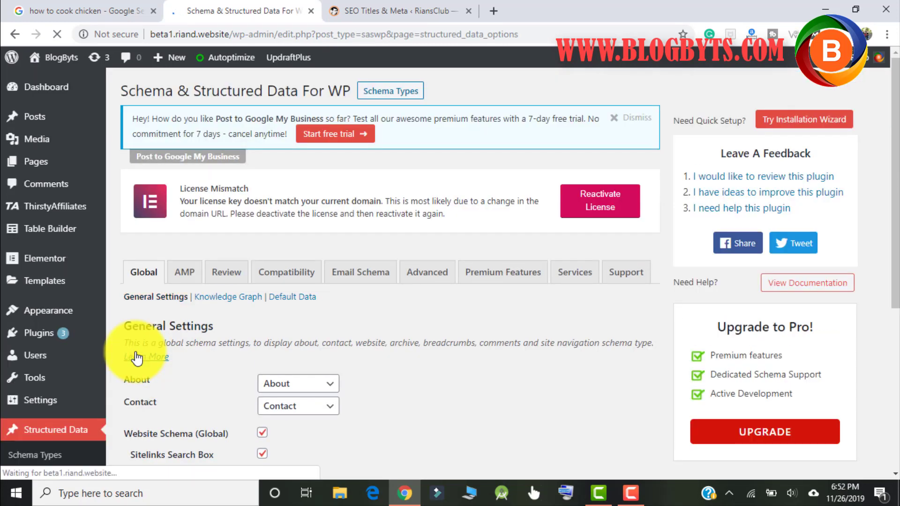
{"action": "scroll", "coordinate": [340, 311], "scroll_direction": "down", "scroll_amount": 2}
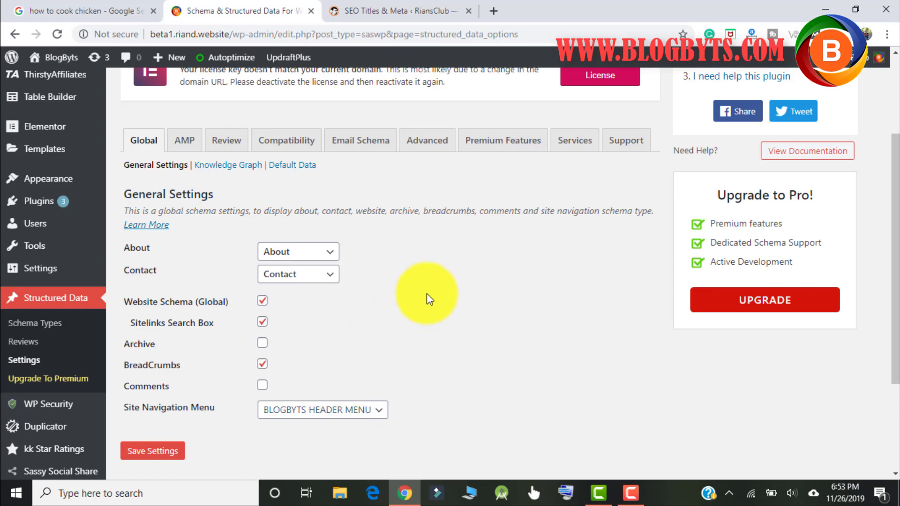
{"action": "left_click", "coordinate": [183, 140]}
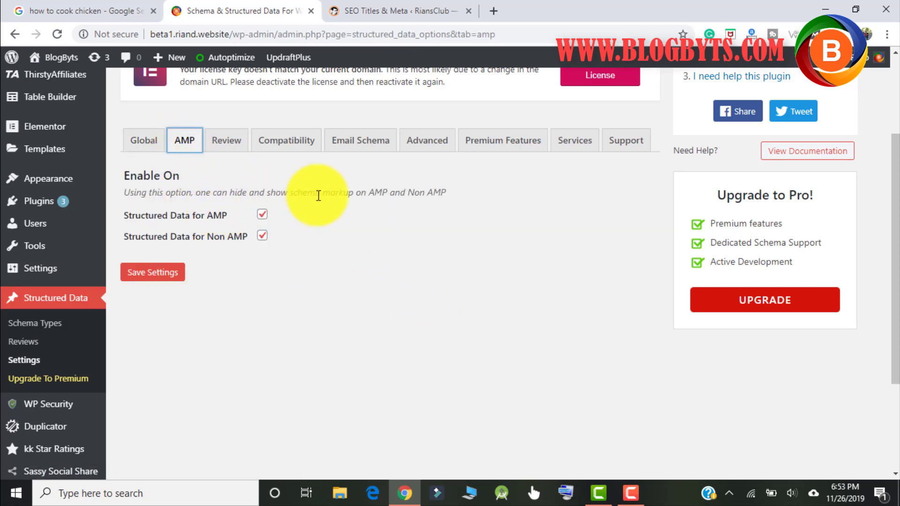
{"action": "left_click", "coordinate": [262, 215]}
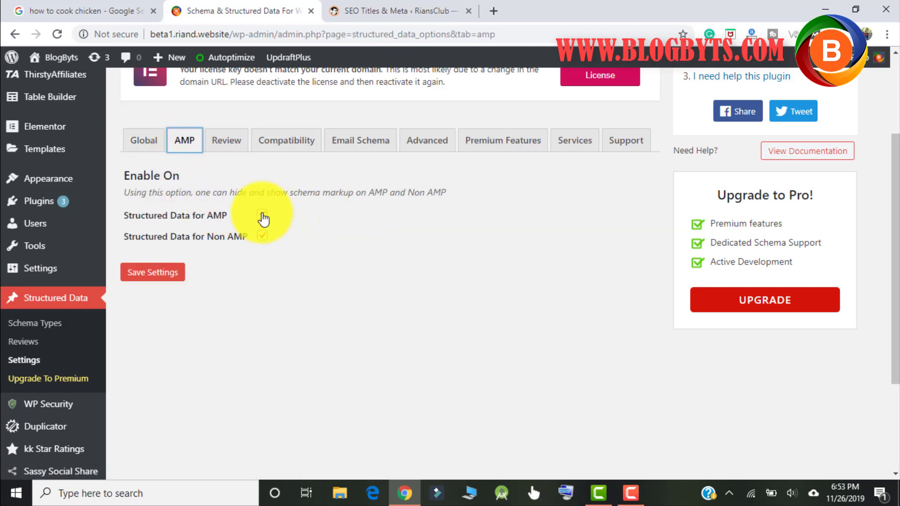
{"action": "left_click", "coordinate": [262, 215]}
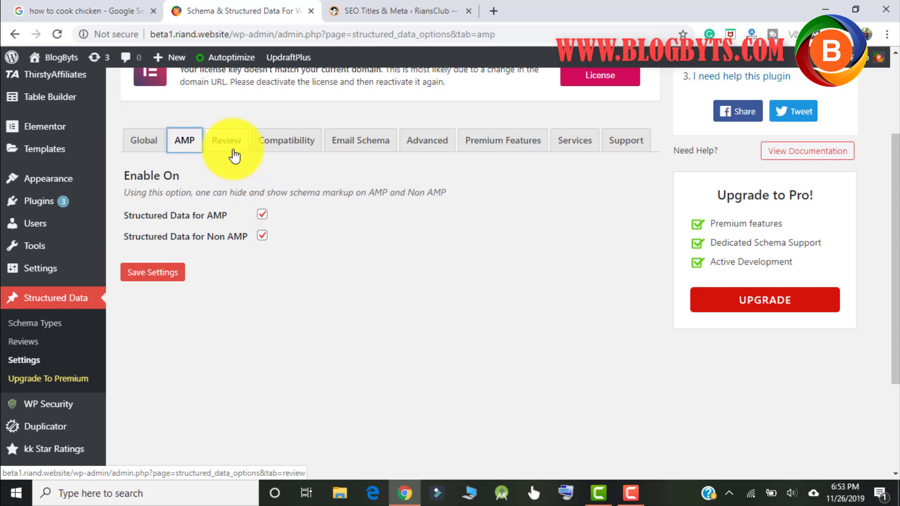
{"action": "left_click", "coordinate": [278, 147]}
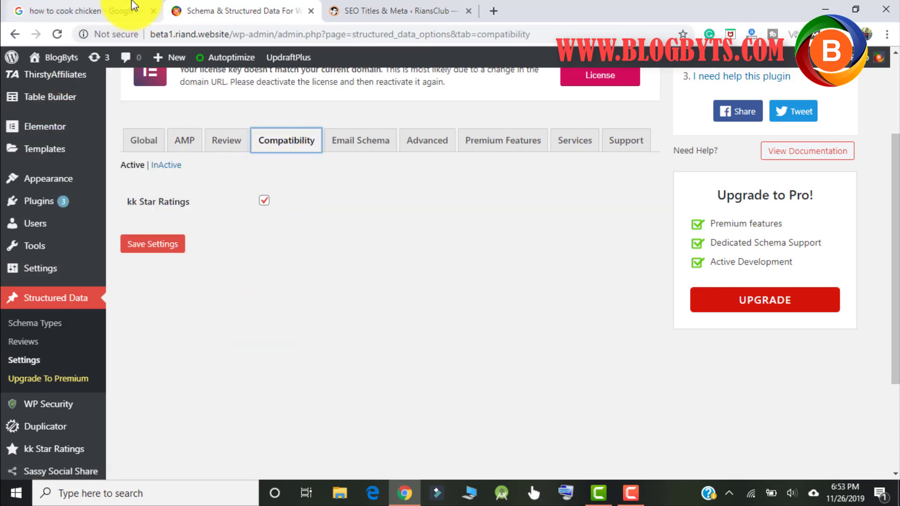
{"action": "left_click", "coordinate": [120, 10]}
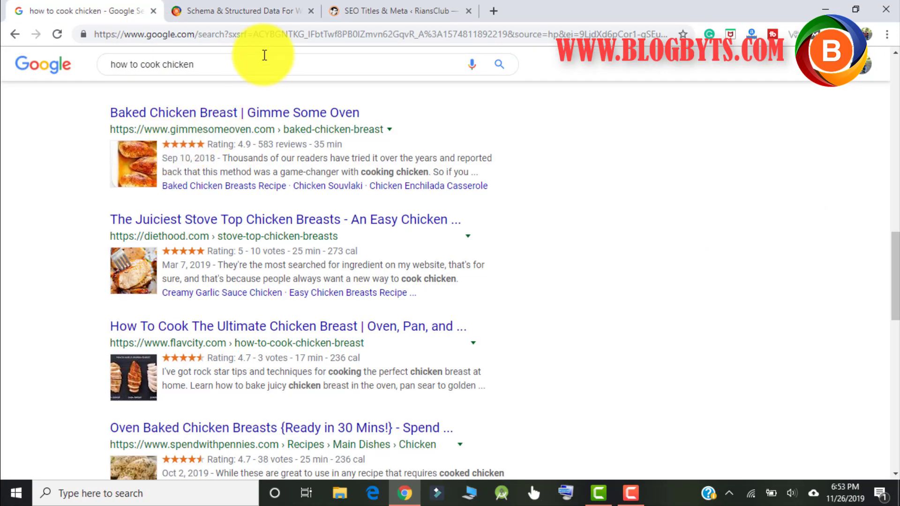
{"action": "left_click", "coordinate": [266, 15]}
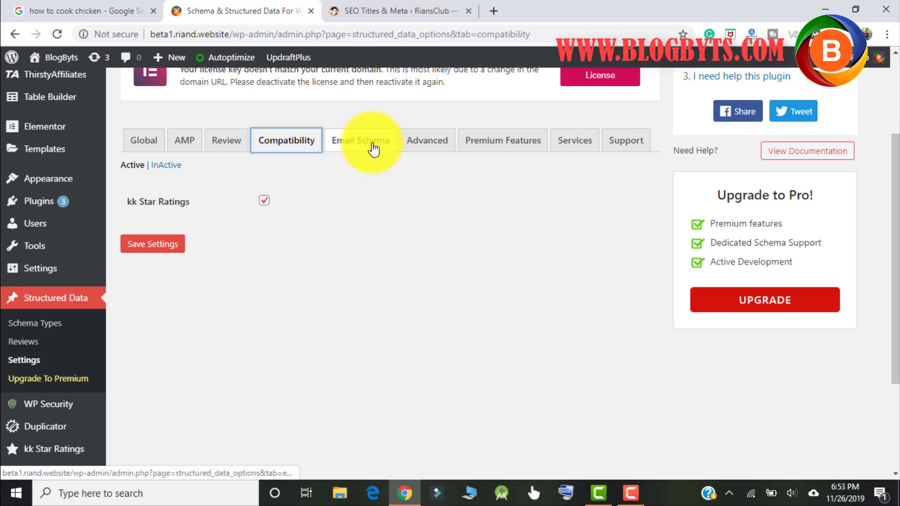
Check the Email Schema tab, then scroll through the Advanced settings sections.
{"action": "left_click", "coordinate": [372, 149]}
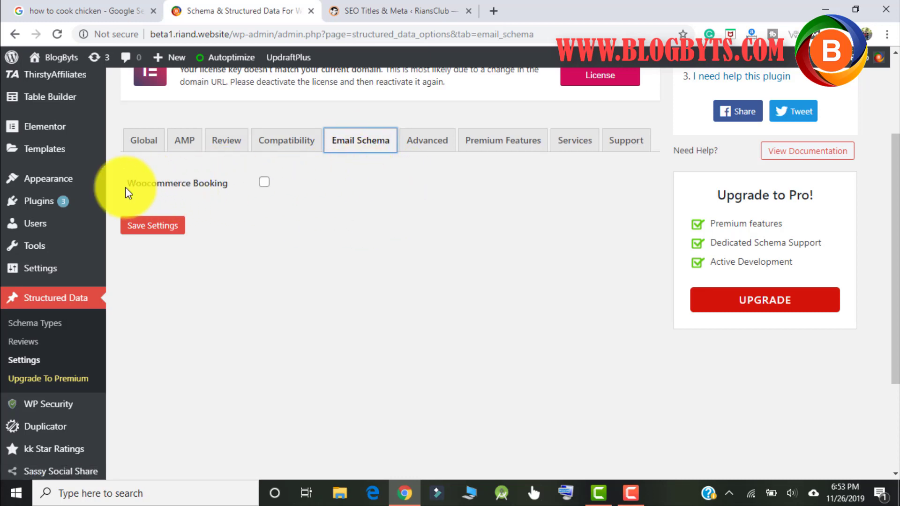
{"action": "left_click", "coordinate": [427, 141]}
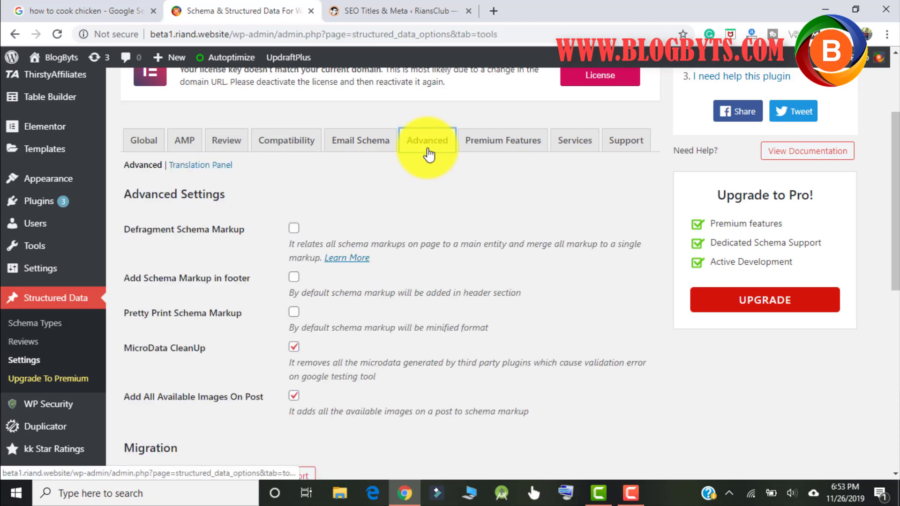
{"action": "scroll", "coordinate": [393, 195], "scroll_direction": "down", "scroll_amount": 1}
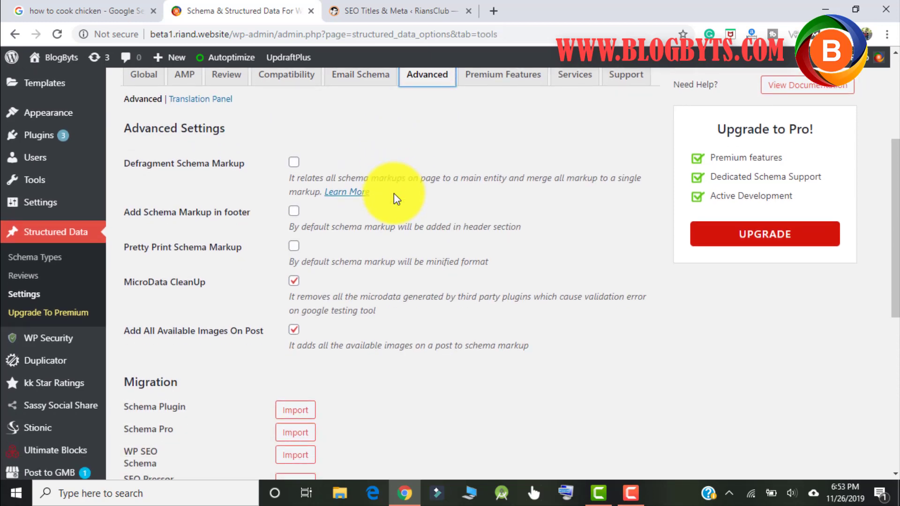
{"action": "scroll", "coordinate": [394, 195], "scroll_direction": "down", "scroll_amount": 1}
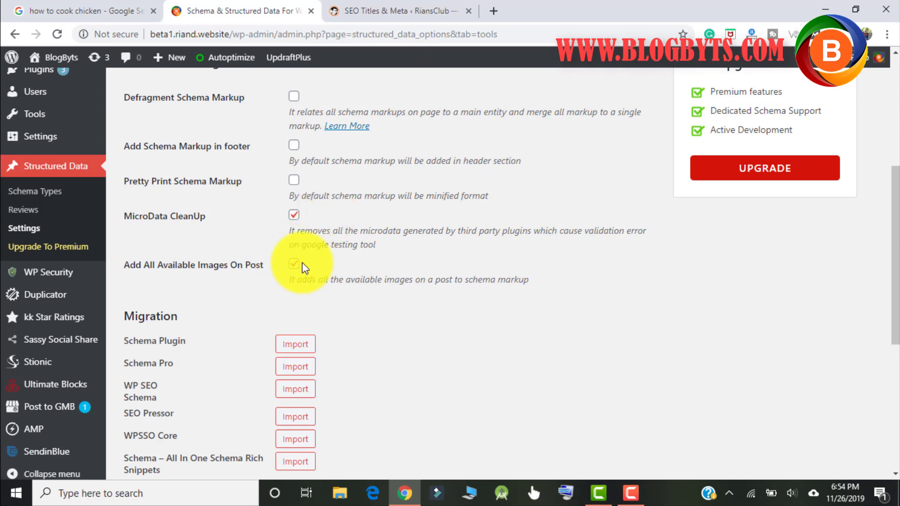
{"action": "scroll", "coordinate": [384, 294], "scroll_direction": "down", "scroll_amount": 2}
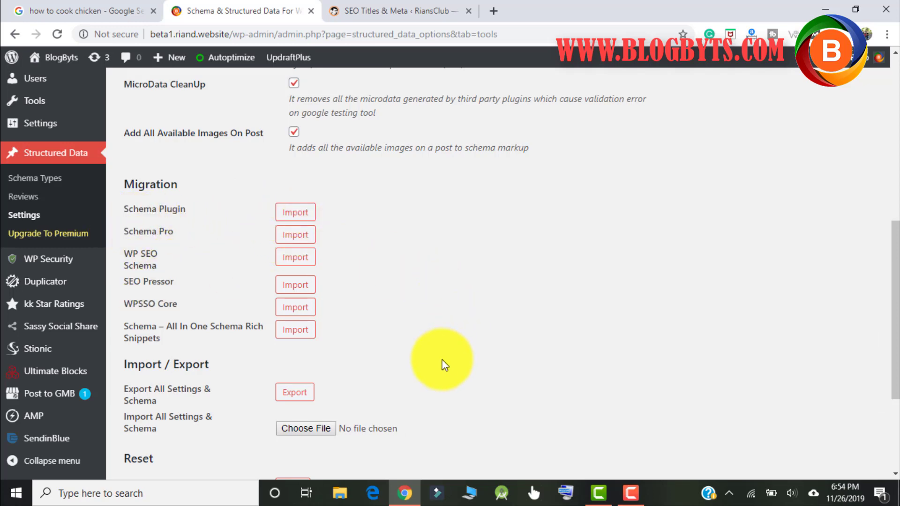
{"action": "scroll", "coordinate": [448, 347], "scroll_direction": "down", "scroll_amount": 3}
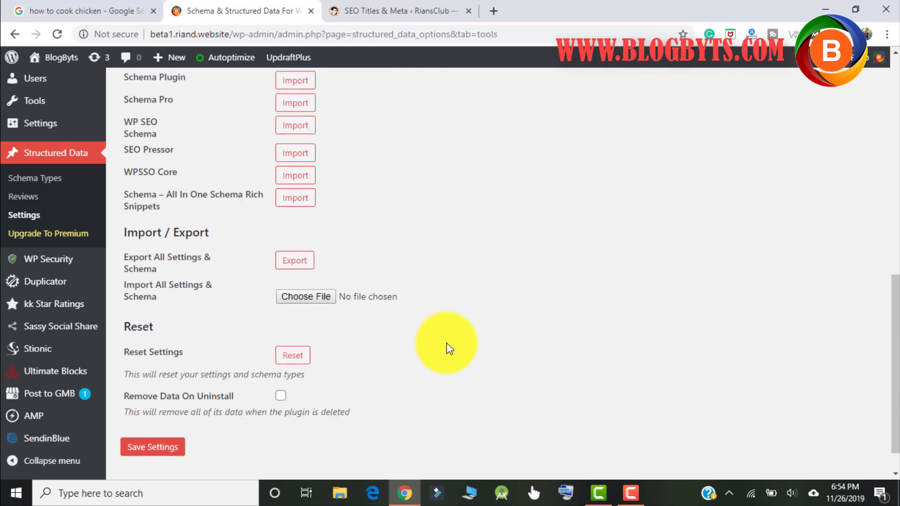
{"action": "scroll", "coordinate": [447, 346], "scroll_direction": "up", "scroll_amount": 10}
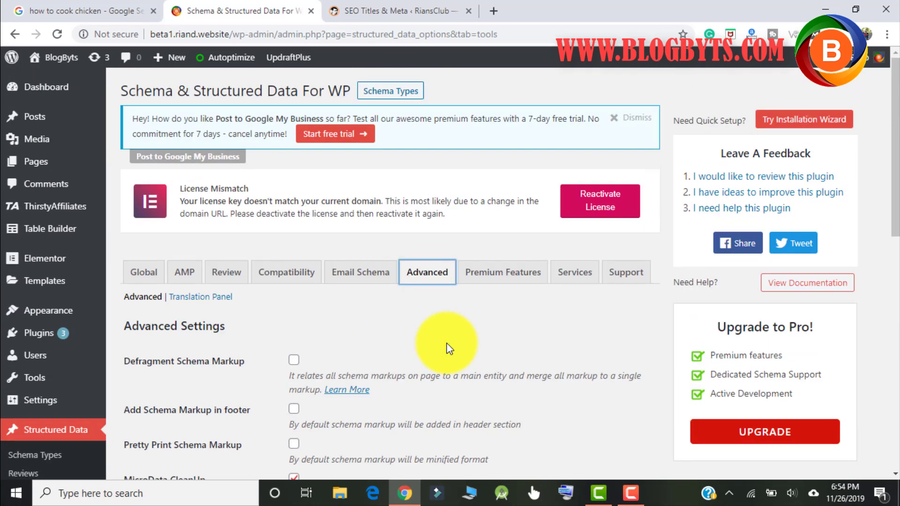
{"action": "left_click", "coordinate": [507, 278]}
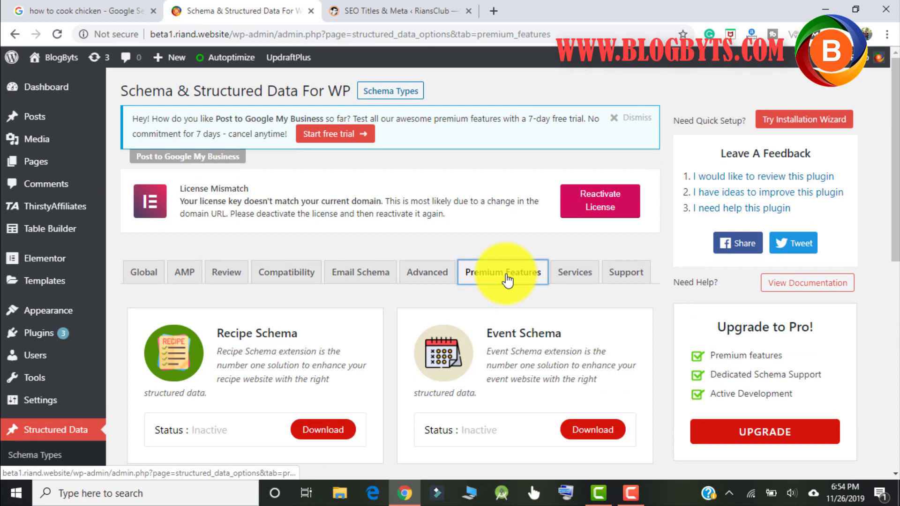
{"action": "scroll", "coordinate": [293, 332], "scroll_direction": "down", "scroll_amount": 4}
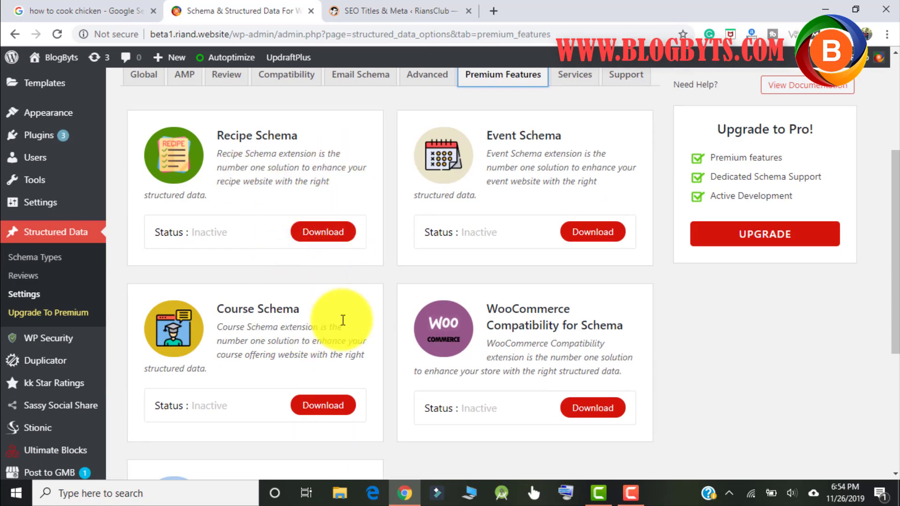
{"action": "scroll", "coordinate": [454, 380], "scroll_direction": "down", "scroll_amount": 3}
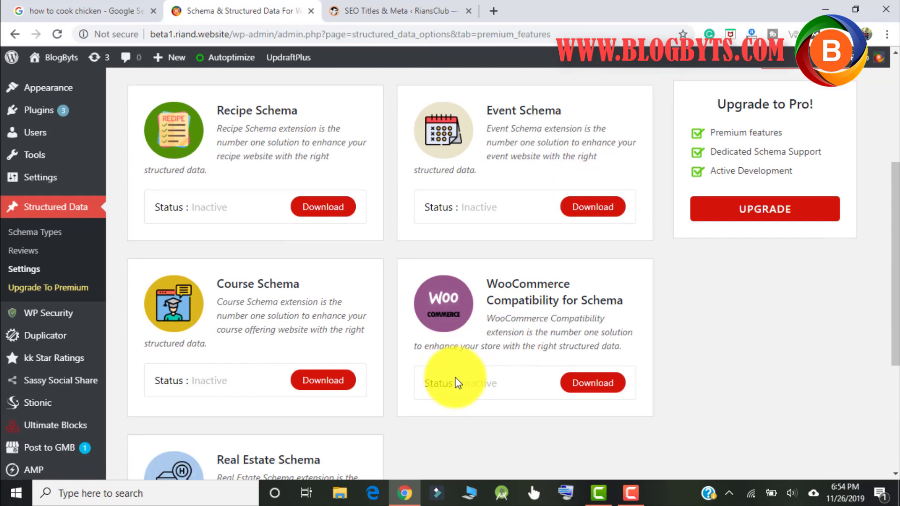
{"action": "scroll", "coordinate": [454, 378], "scroll_direction": "up", "scroll_amount": 4}
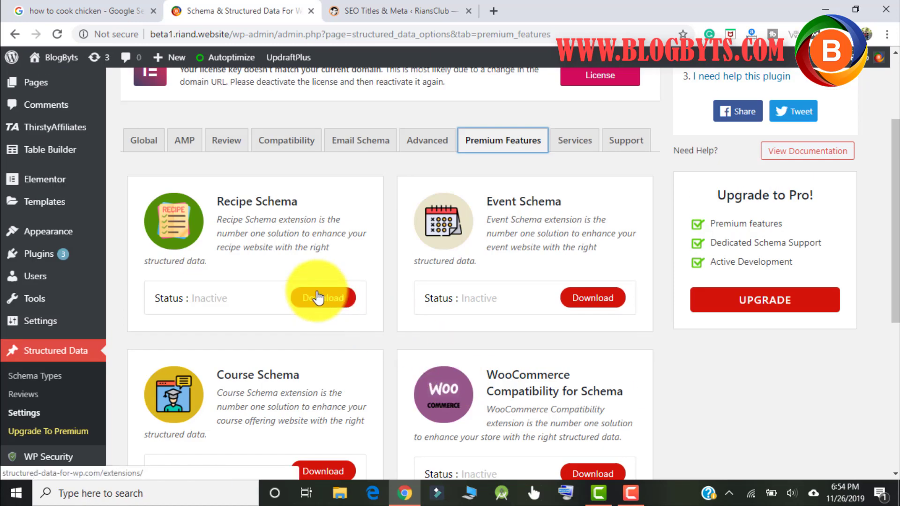
{"action": "scroll", "coordinate": [320, 354], "scroll_direction": "up", "scroll_amount": 3}
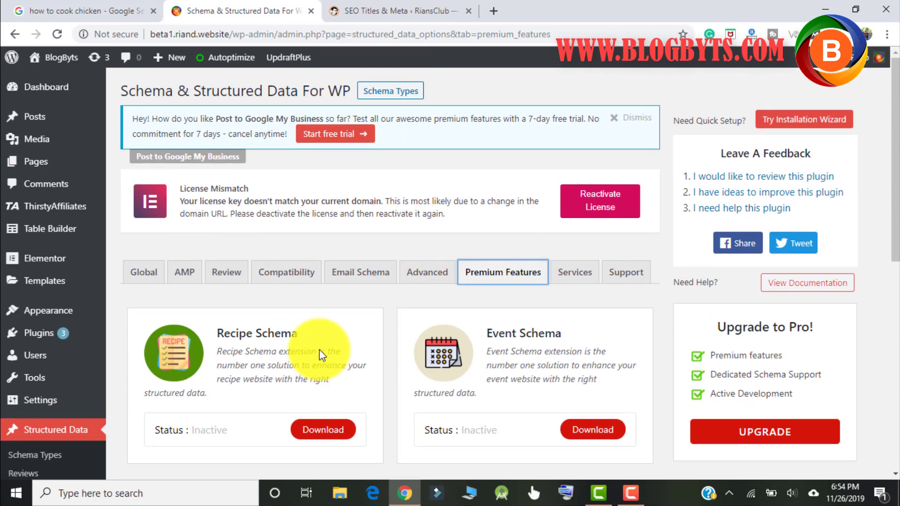